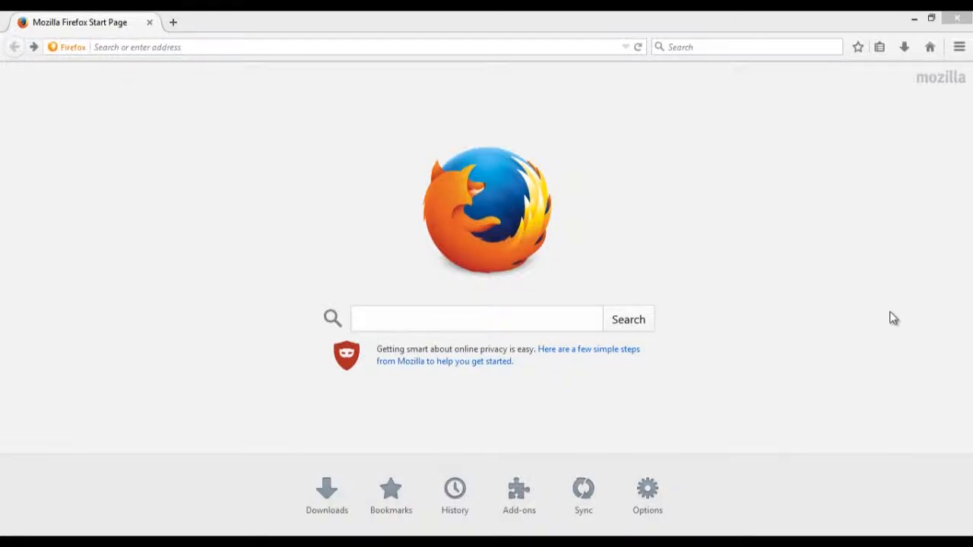
# - Navigate Firefox to gmail.com to reach the Gmail sign-in page
pyautogui.click(285, 46)
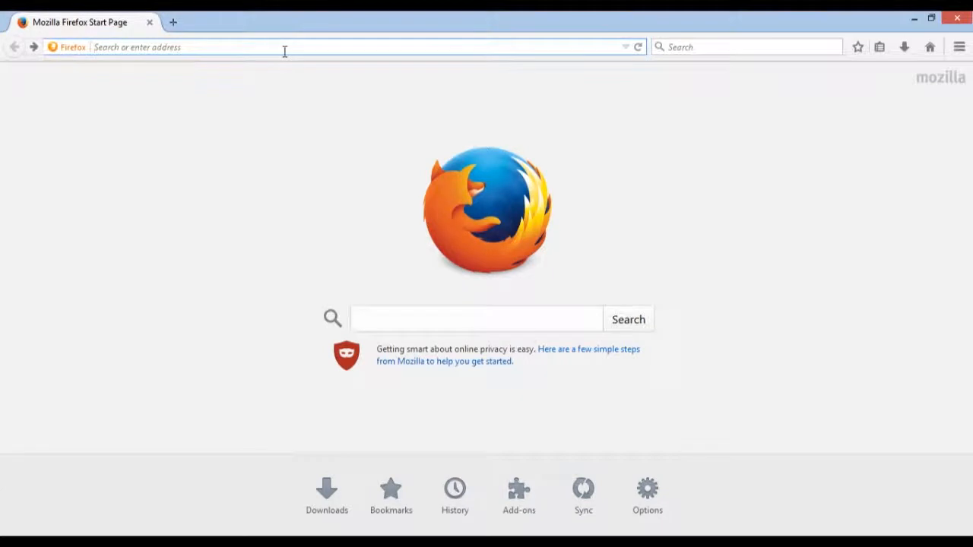
pyautogui.write('gmail.com')
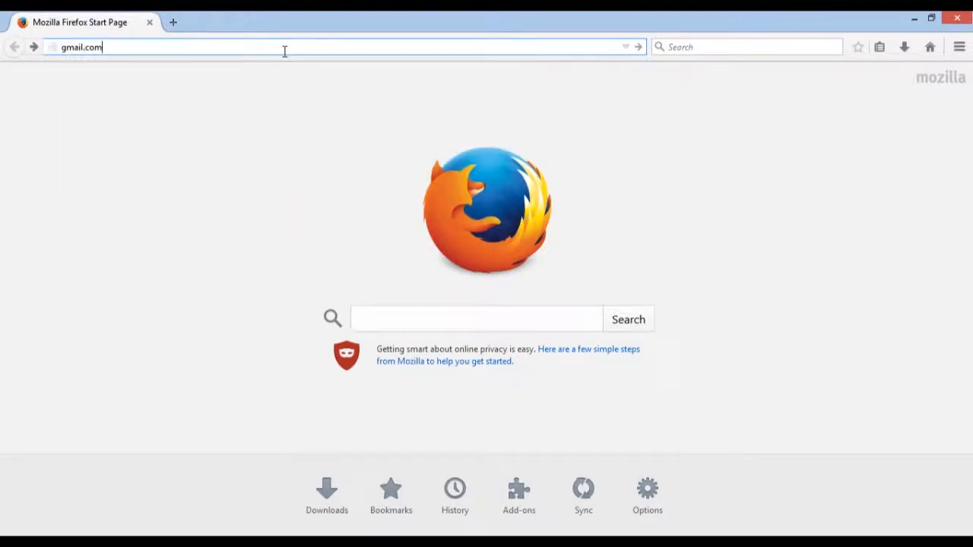
pyautogui.press('Return')
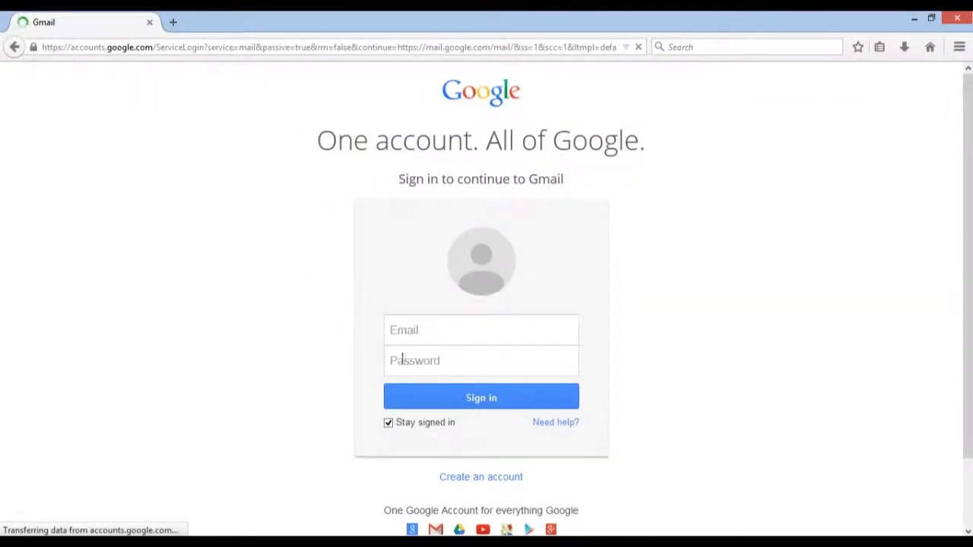
# - Start a new Google account and fill in name, username, password and confirmation
pyautogui.click(489, 484)
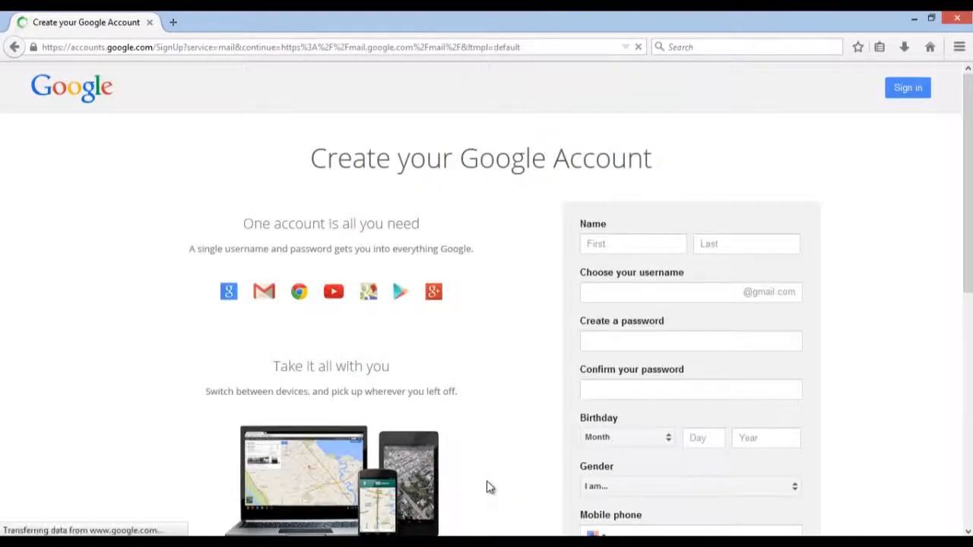
pyautogui.click(641, 241)
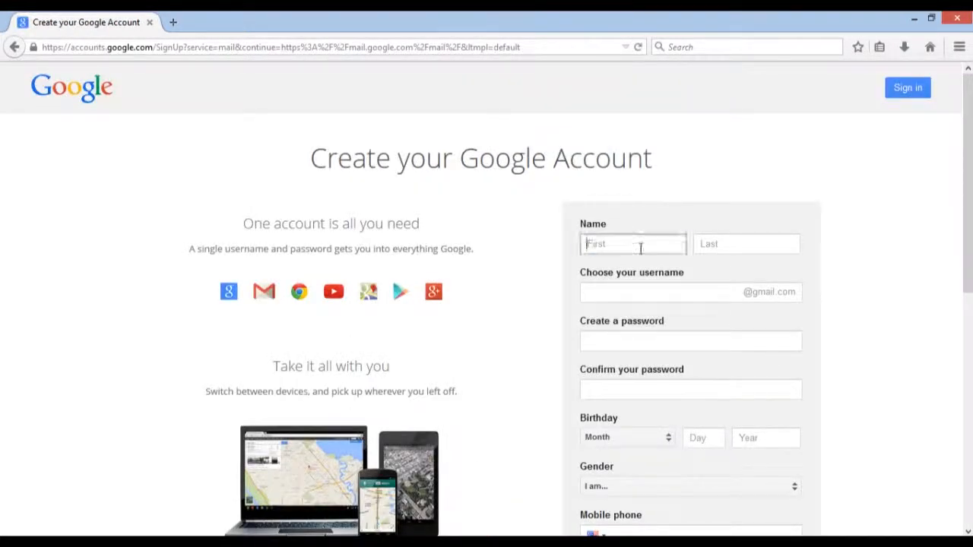
pyautogui.press('Tab')
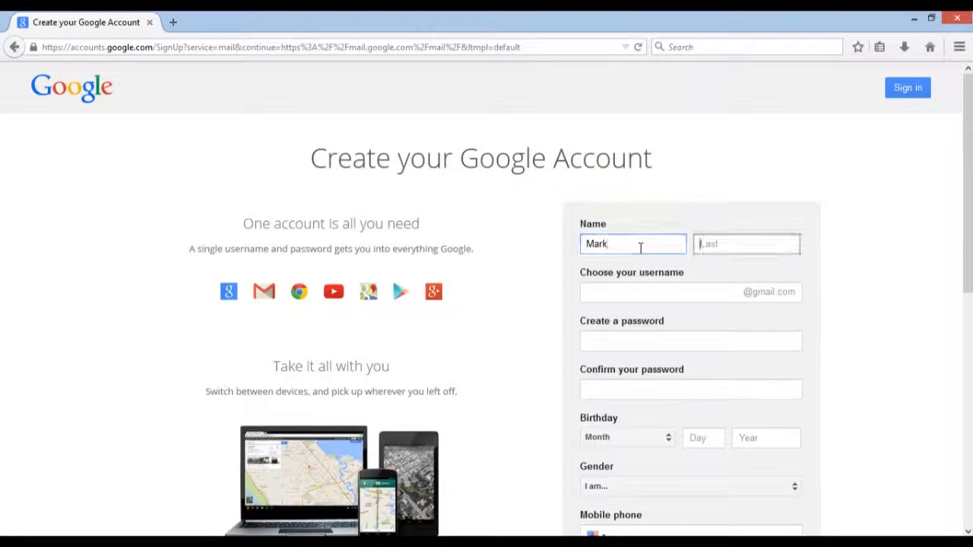
pyautogui.press('Tab')
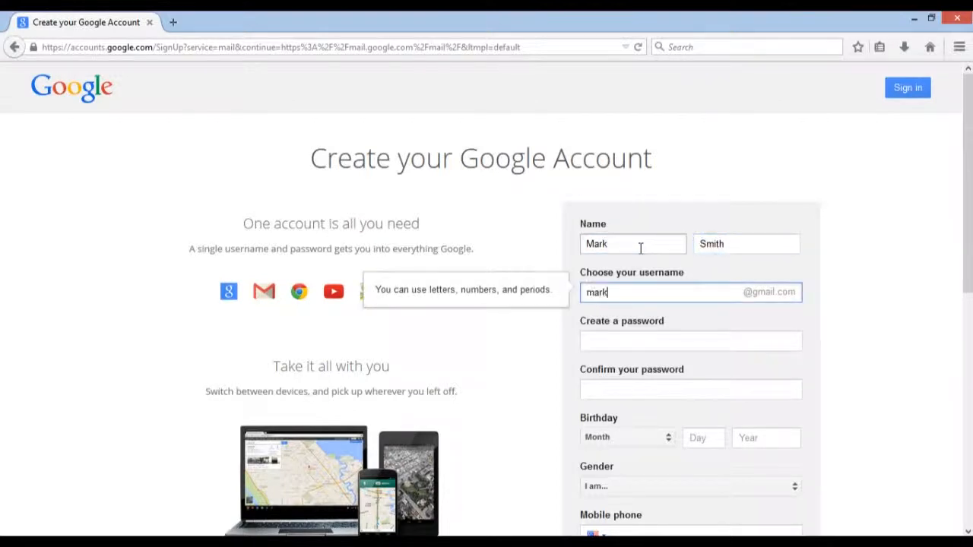
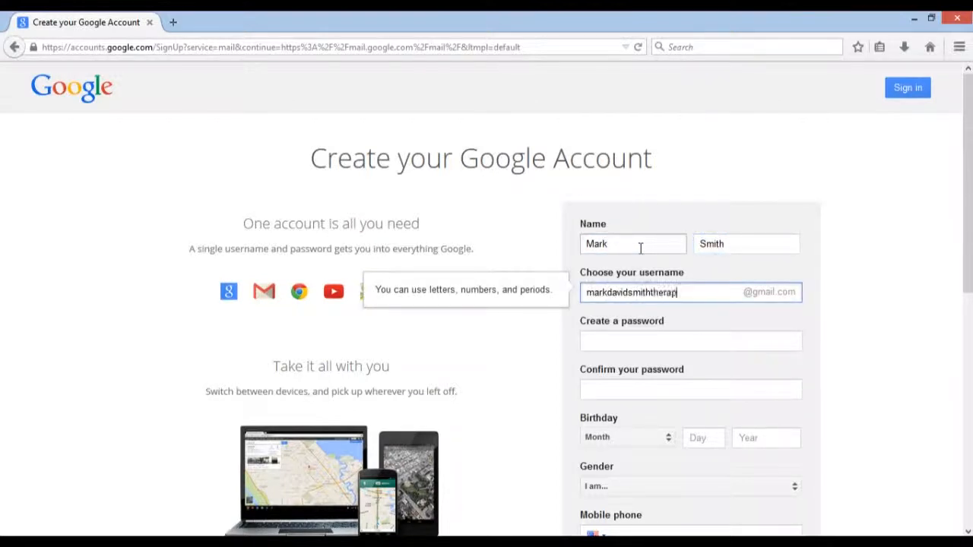
pyautogui.press('Tab')
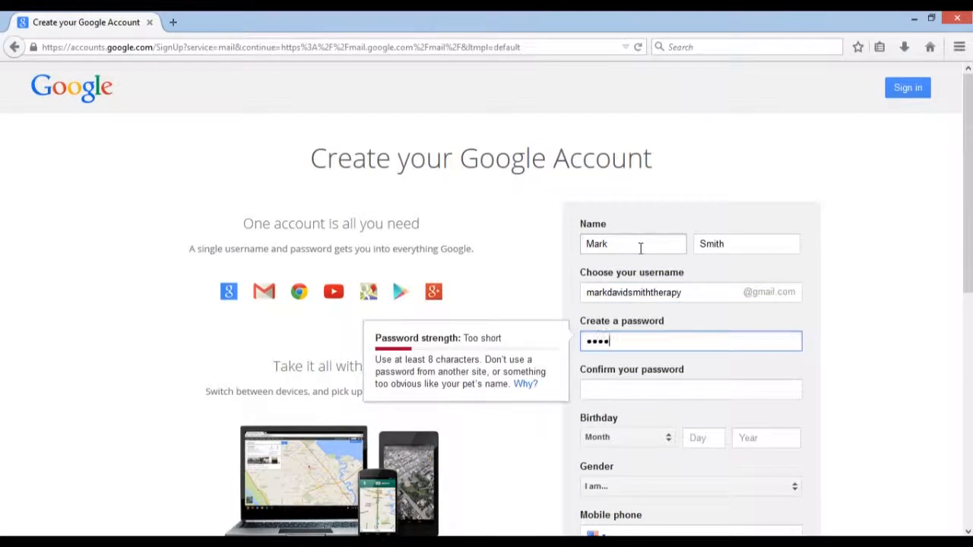
pyautogui.write('•••••••••')
pyautogui.press('Tab')
pyautogui.write('•')
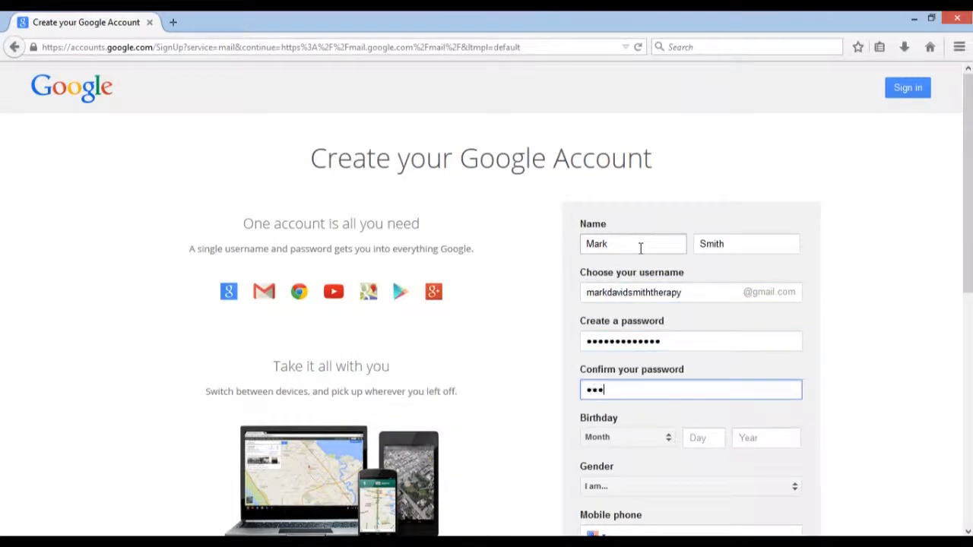
pyautogui.write('••••••')
pyautogui.press('Tab')
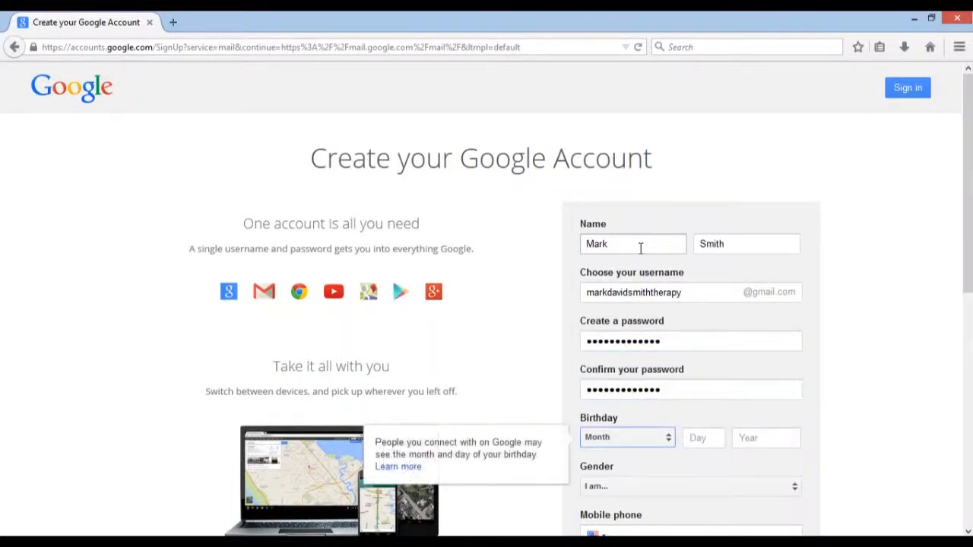
# - Set the birthday to January 1, 1950 and the gender to Male
pyautogui.click(663, 436)
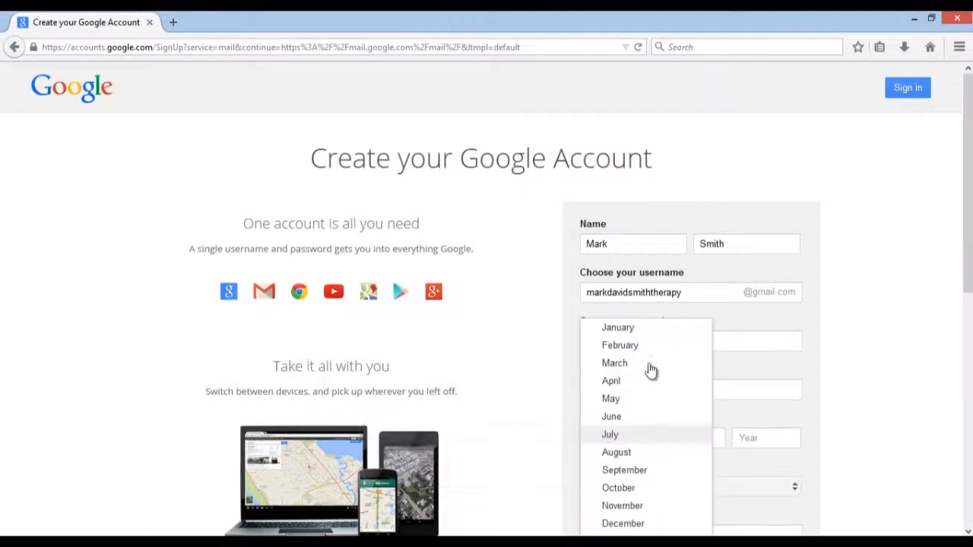
pyautogui.click(642, 322)
pyautogui.click(705, 438)
pyautogui.write('1')
pyautogui.click(767, 438)
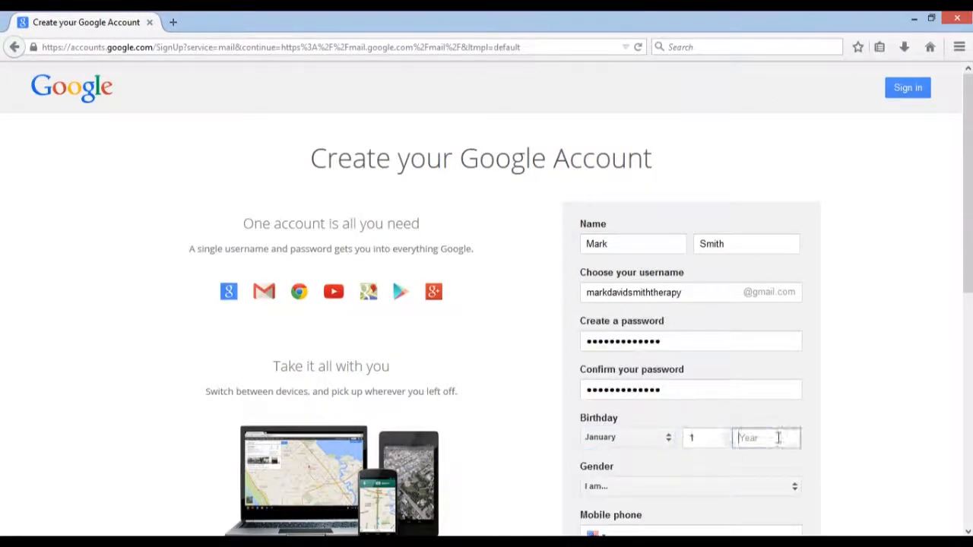
pyautogui.write('1950')
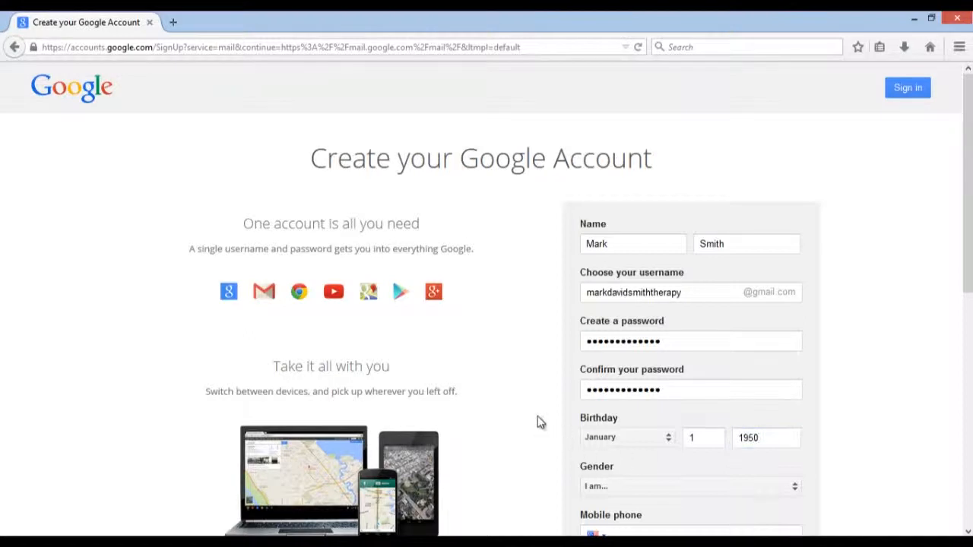
pyautogui.scroll(-3, 537, 416)
pyautogui.scroll(-3, 538, 416)
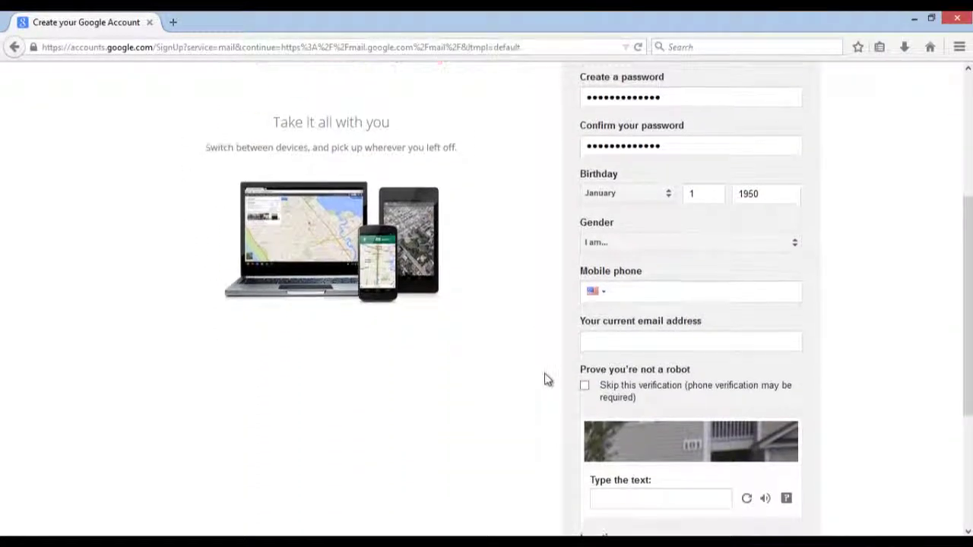
pyautogui.click(637, 242)
pyautogui.click(635, 264)
# - Enter the mobile phone, current email and captcha answer, and agree to the terms
pyautogui.click(640, 292)
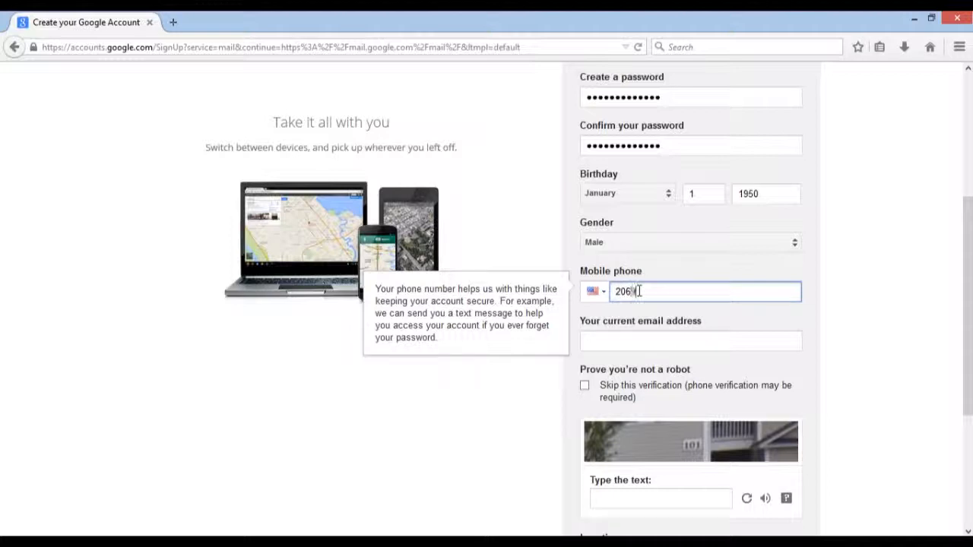
pyautogui.write('9238954')
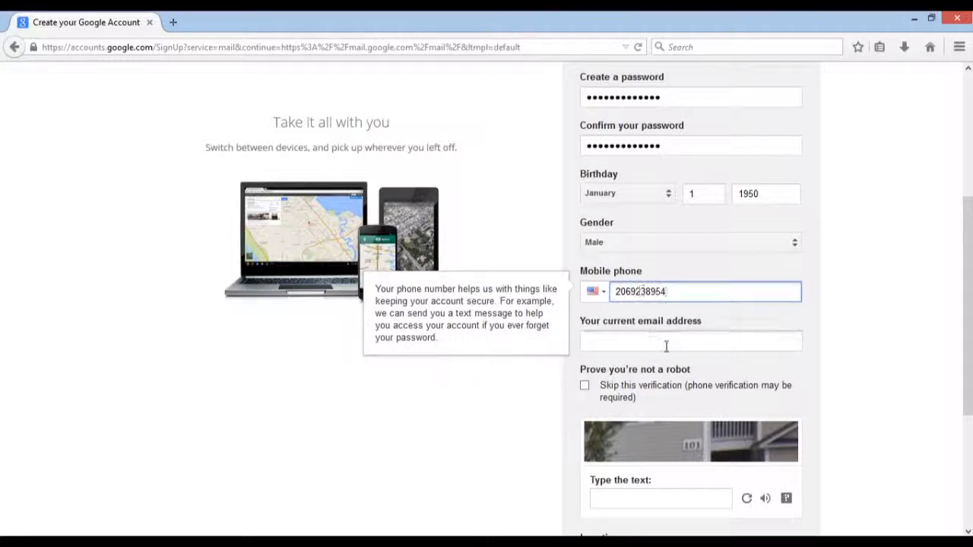
pyautogui.click(666, 343)
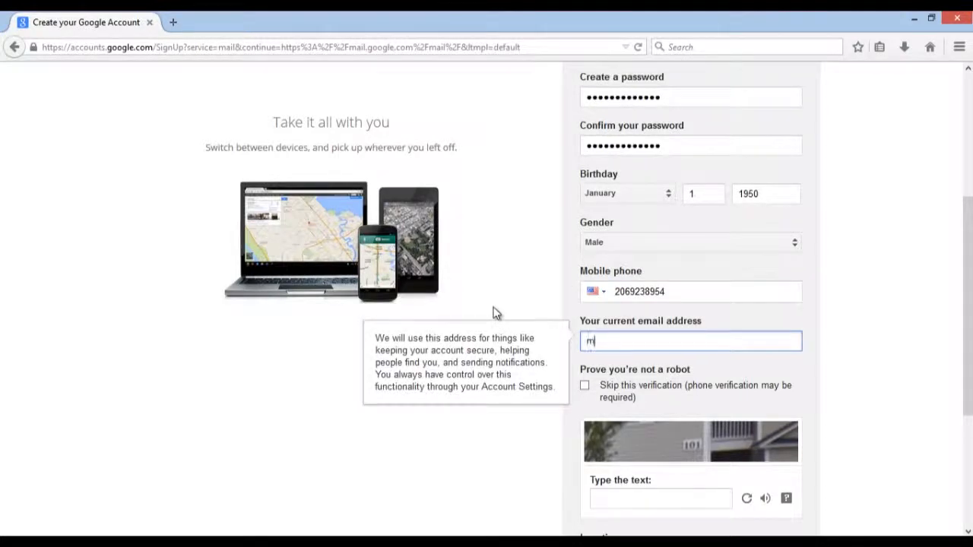
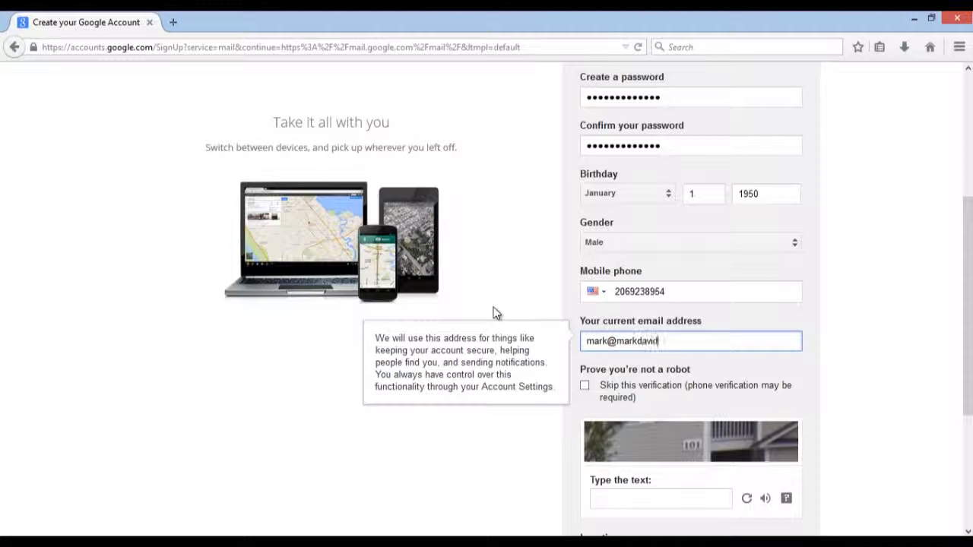
pyautogui.click(454, 456)
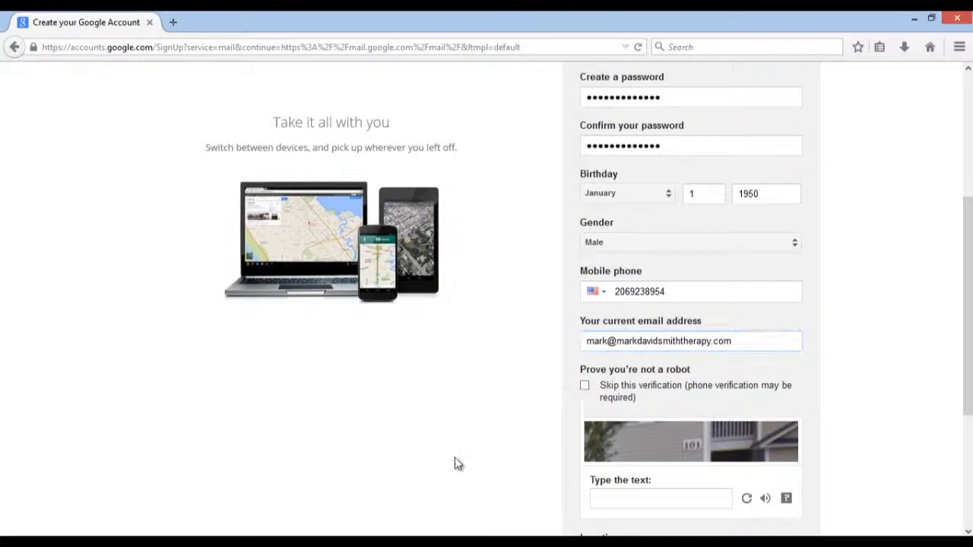
pyautogui.scroll(-1, 494, 414)
pyautogui.click(669, 417)
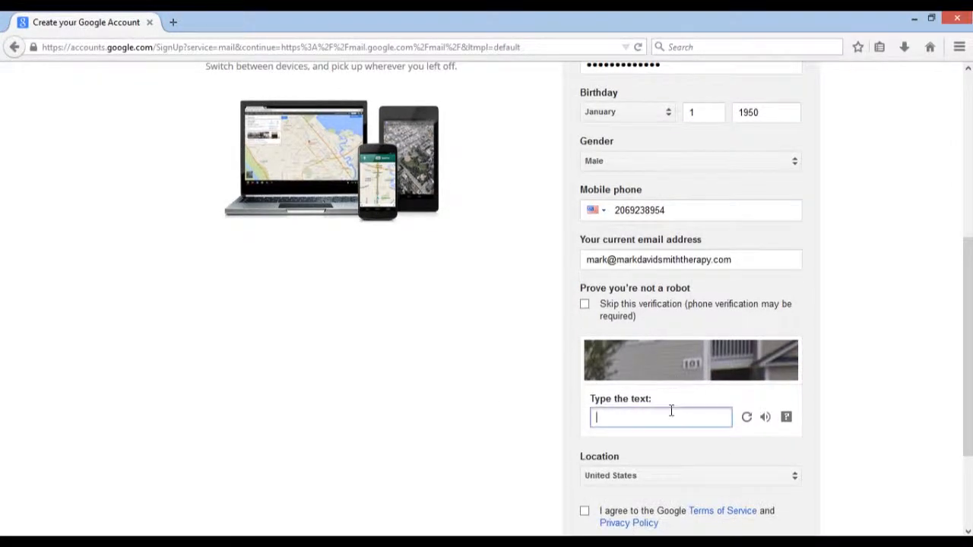
pyautogui.write('101')
pyautogui.click(487, 391)
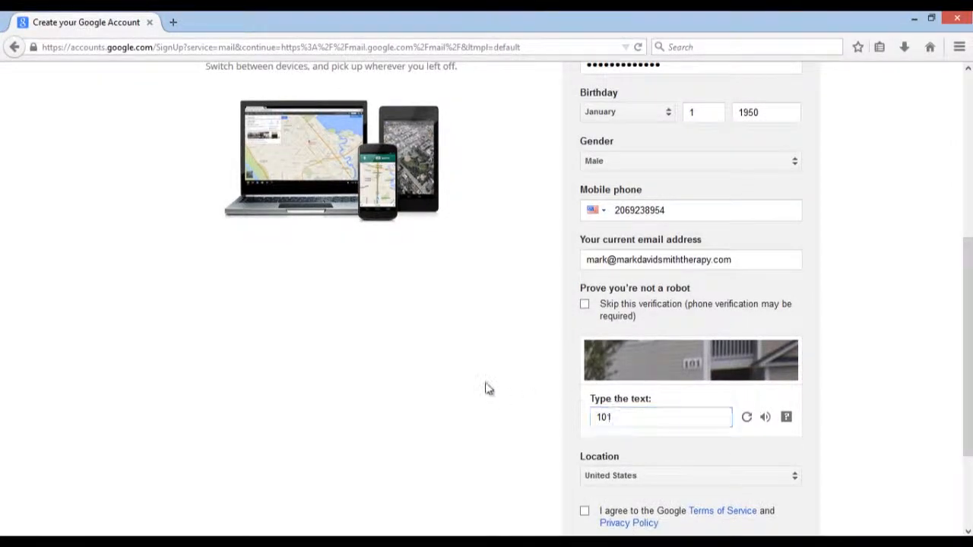
pyautogui.scroll(-2, 522, 378)
pyautogui.click(584, 374)
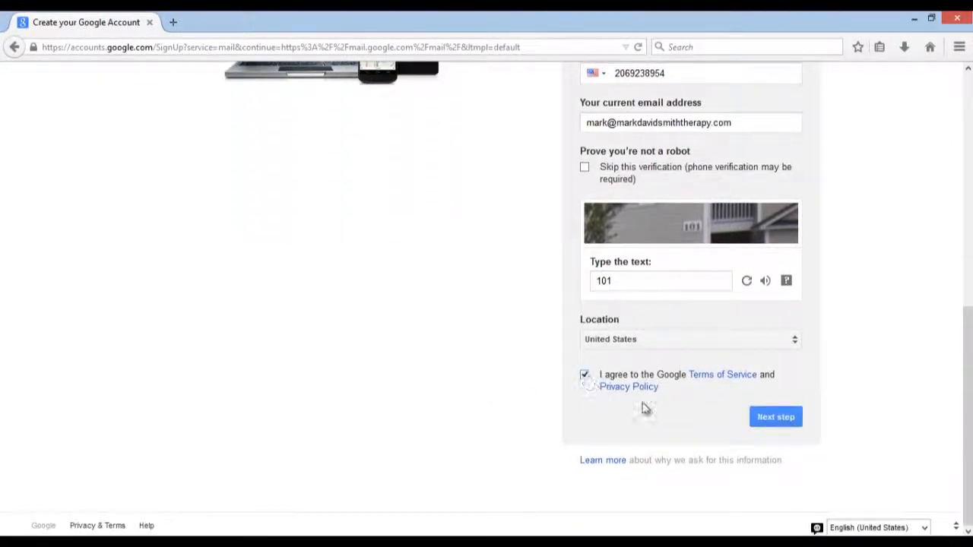
# - Confirm the mobile number and terms agreement and submit the sign-up form for verification
pyautogui.click(776, 417)
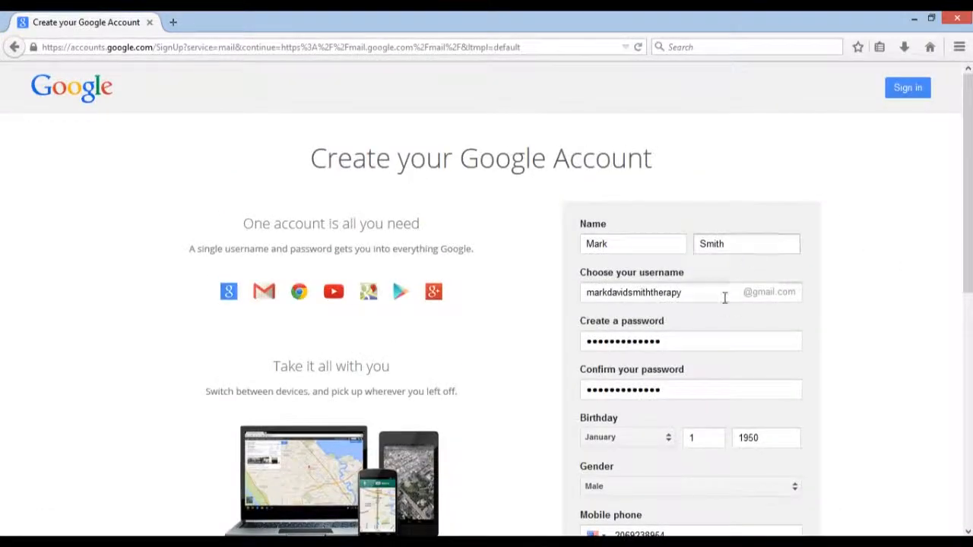
pyautogui.scroll(-1, 723, 394)
pyautogui.scroll(-1, 723, 394)
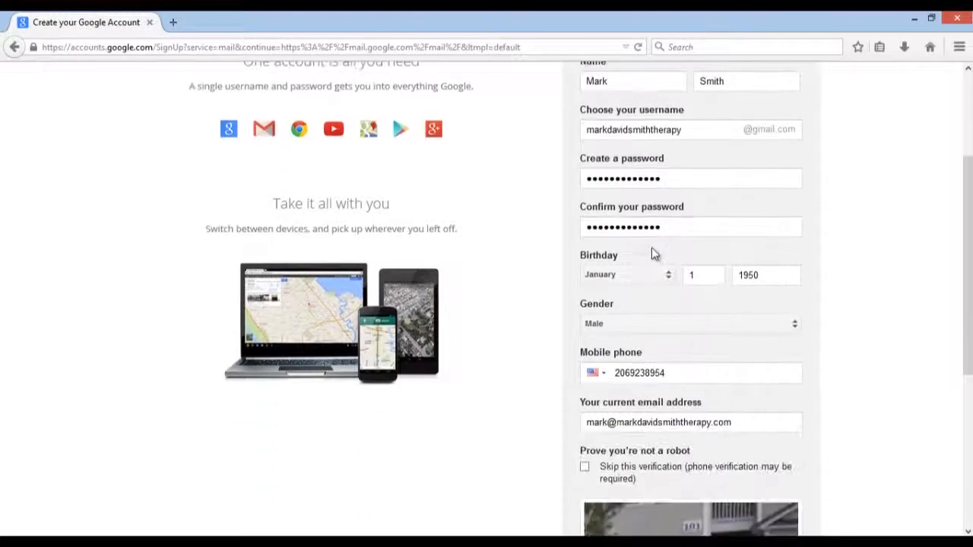
pyautogui.click(707, 373)
pyautogui.scroll(-3, 913, 411)
pyautogui.click(713, 178)
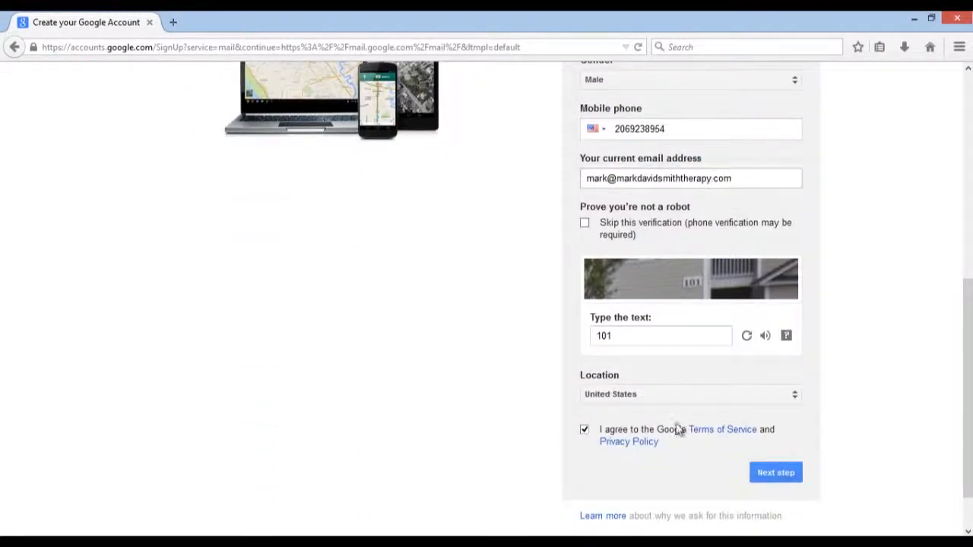
pyautogui.click(775, 472)
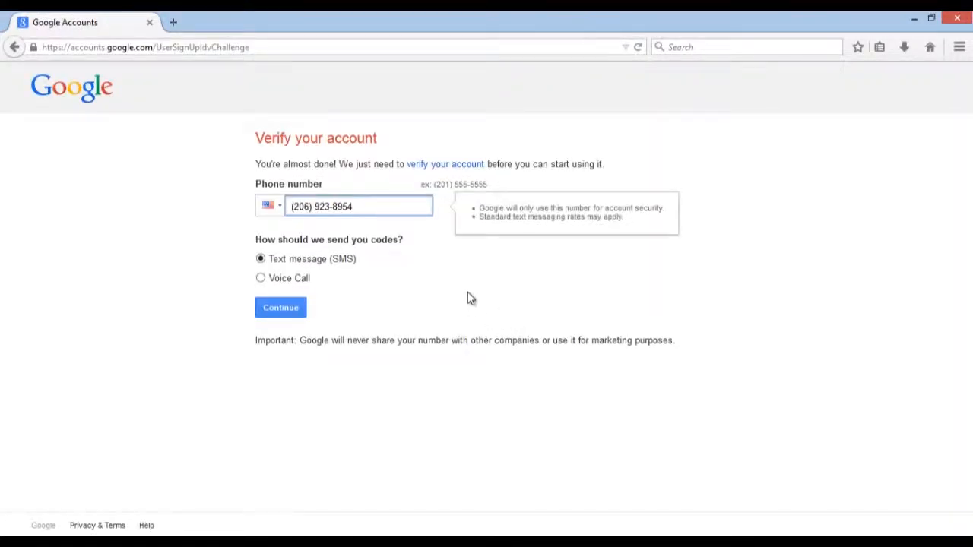
# - Request a text-message code and submit it to verify the new account
pyautogui.click(280, 307)
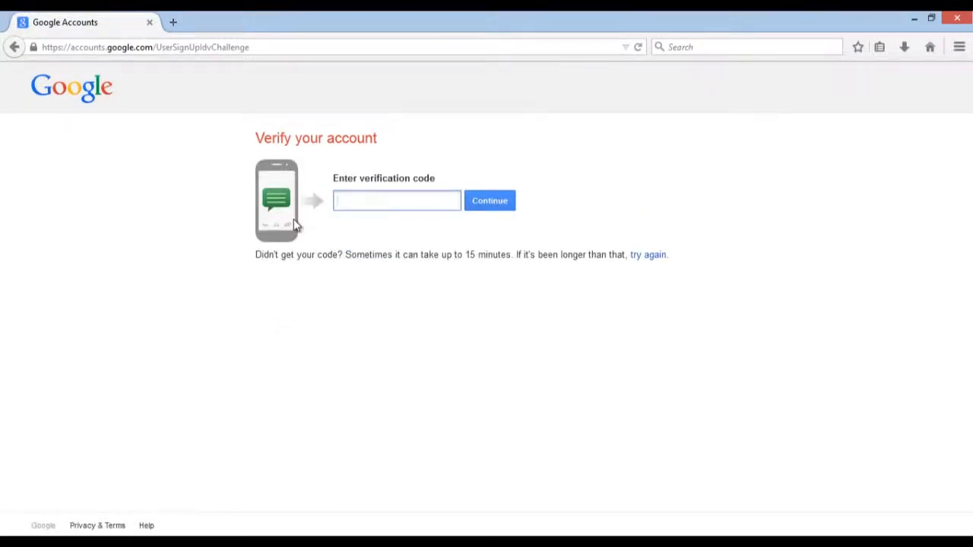
pyautogui.click(494, 206)
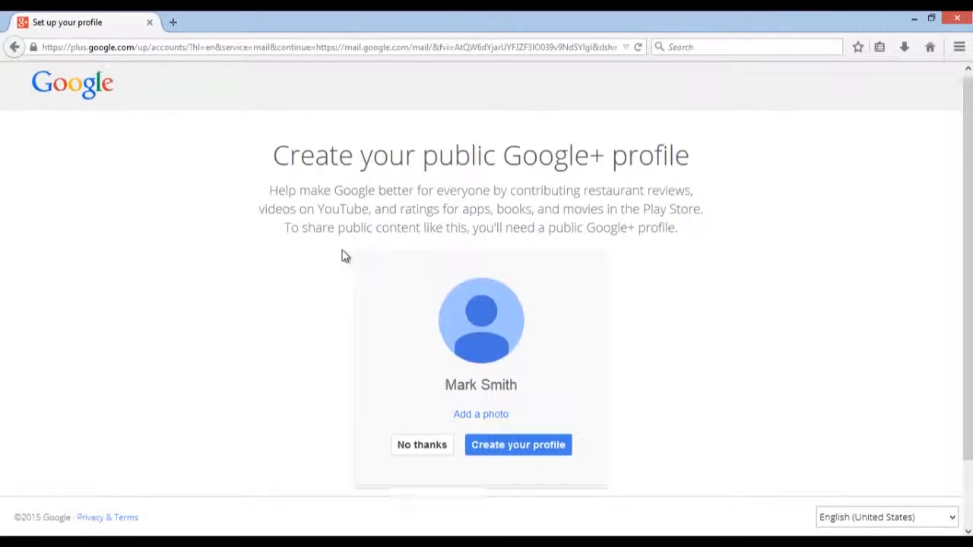
pyautogui.scroll(-3, 343, 255)
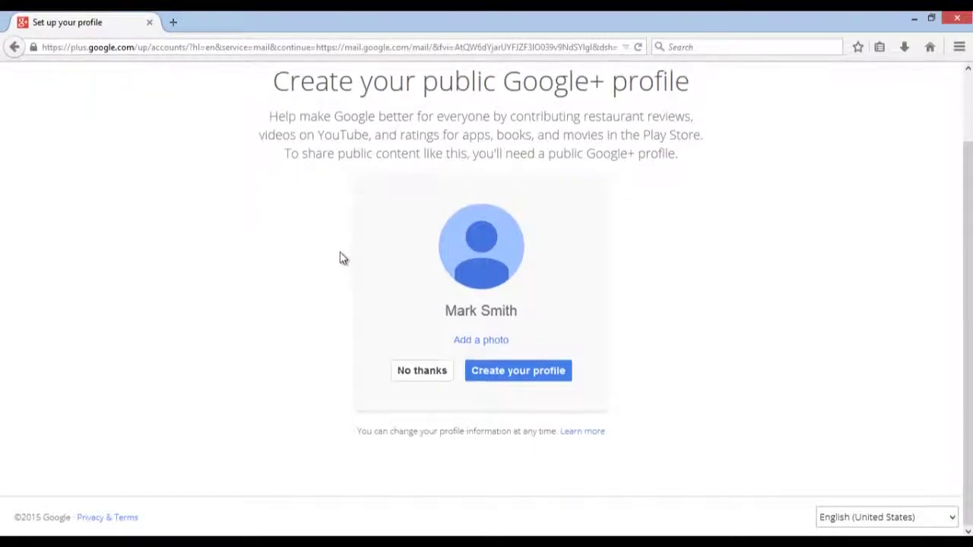
# - Decline the public Google+ profile and continue to the new Gmail inbox
pyautogui.click(426, 371)
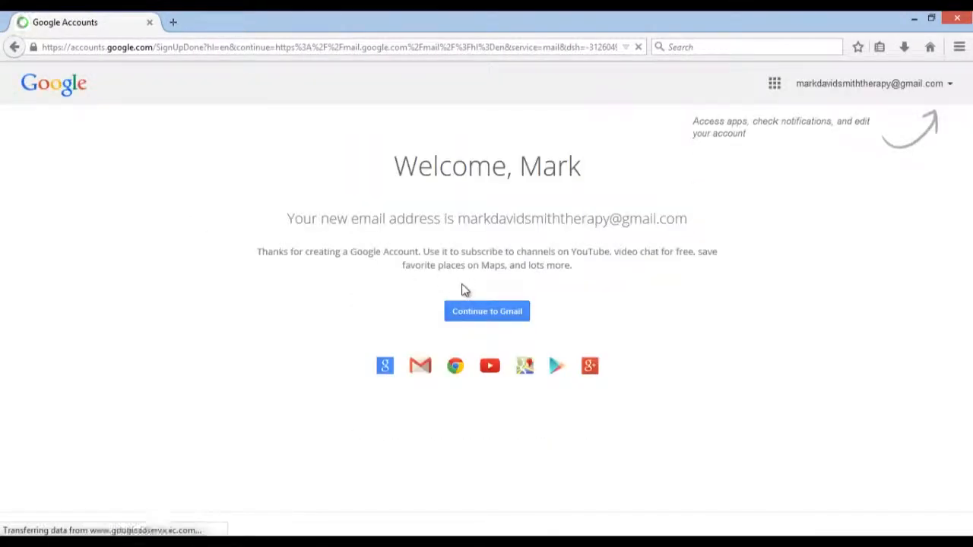
pyautogui.click(857, 85)
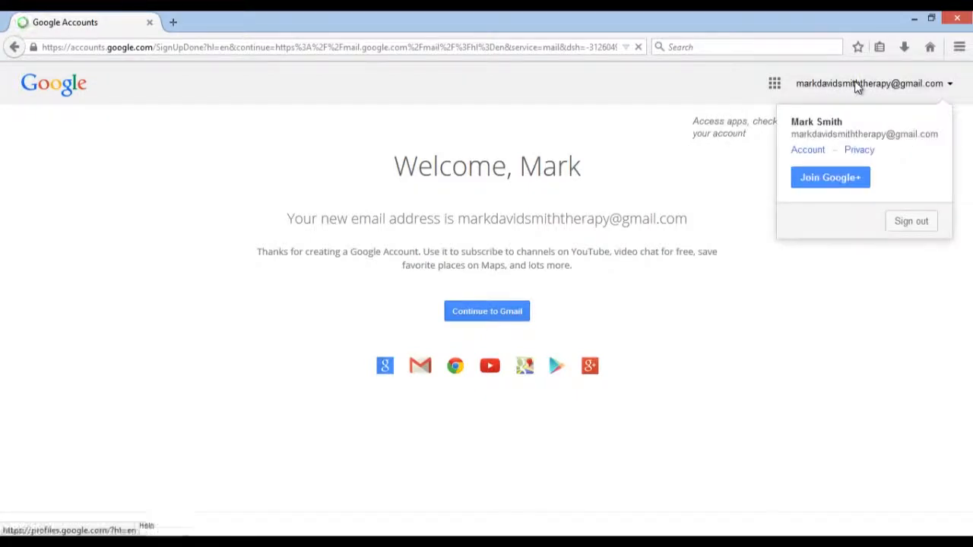
pyautogui.click(857, 87)
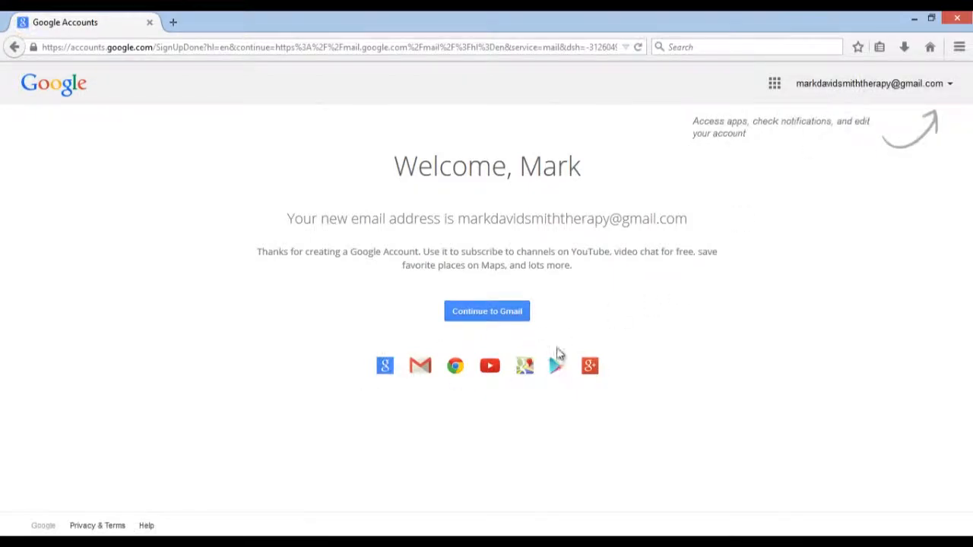
pyautogui.click(496, 310)
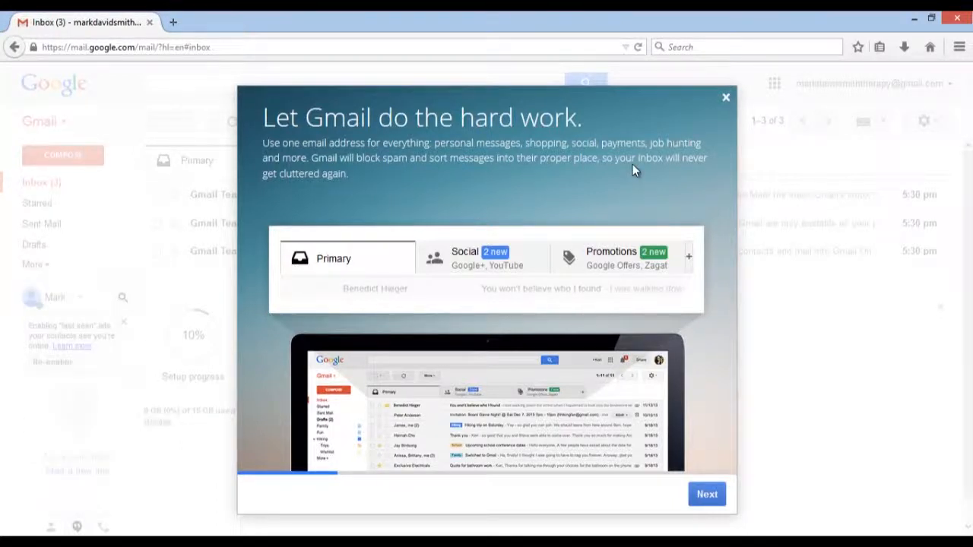
# - Step through the Gmail welcome tour slides, go to the inbox and dismiss the chat notice
pyautogui.click(719, 501)
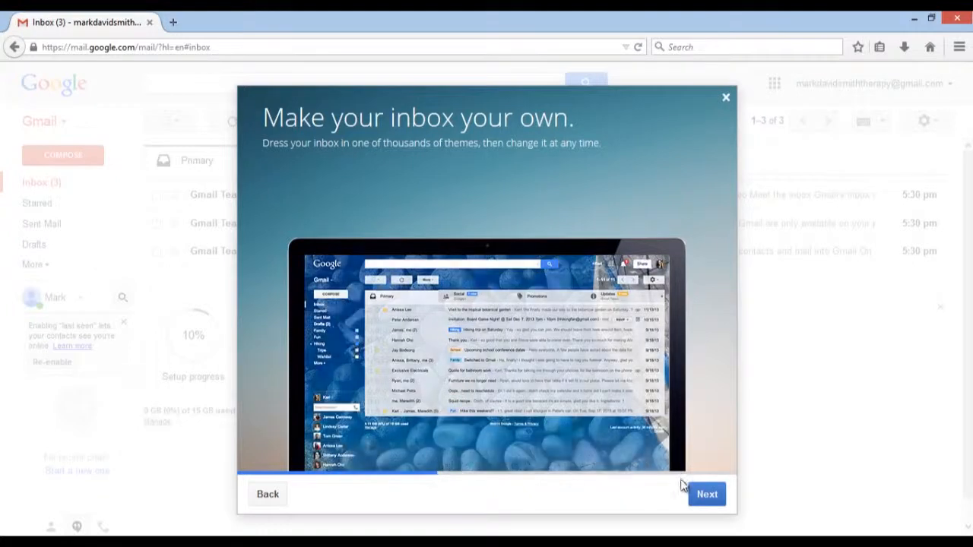
pyautogui.click(713, 495)
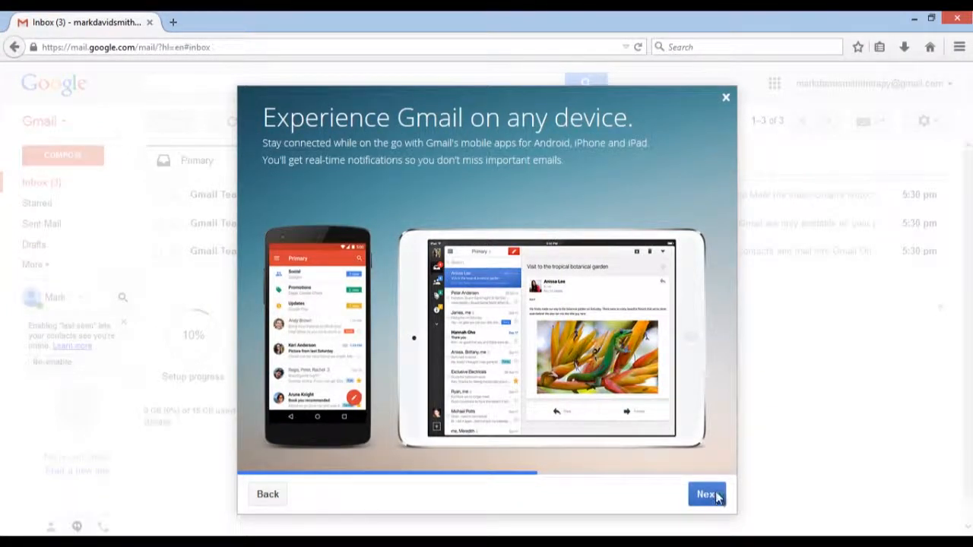
pyautogui.click(714, 495)
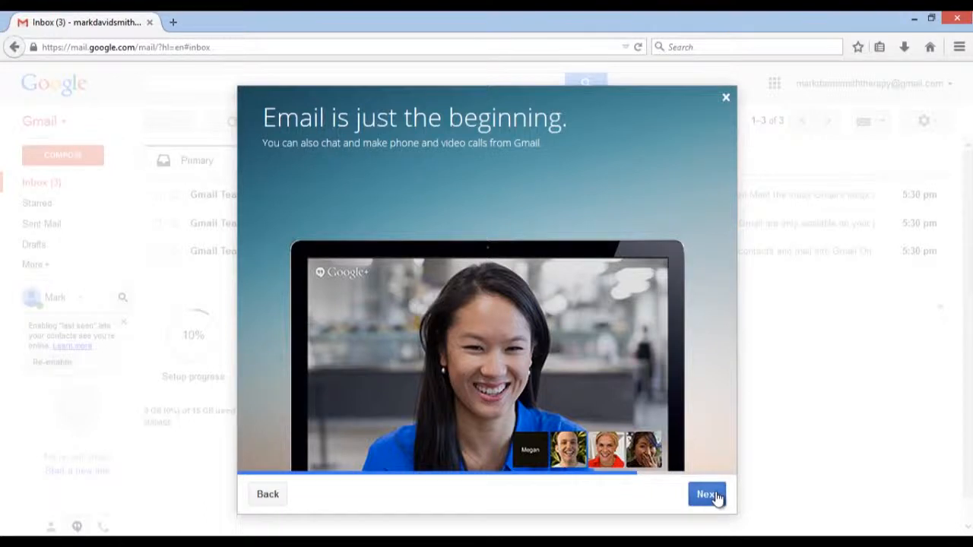
pyautogui.click(708, 495)
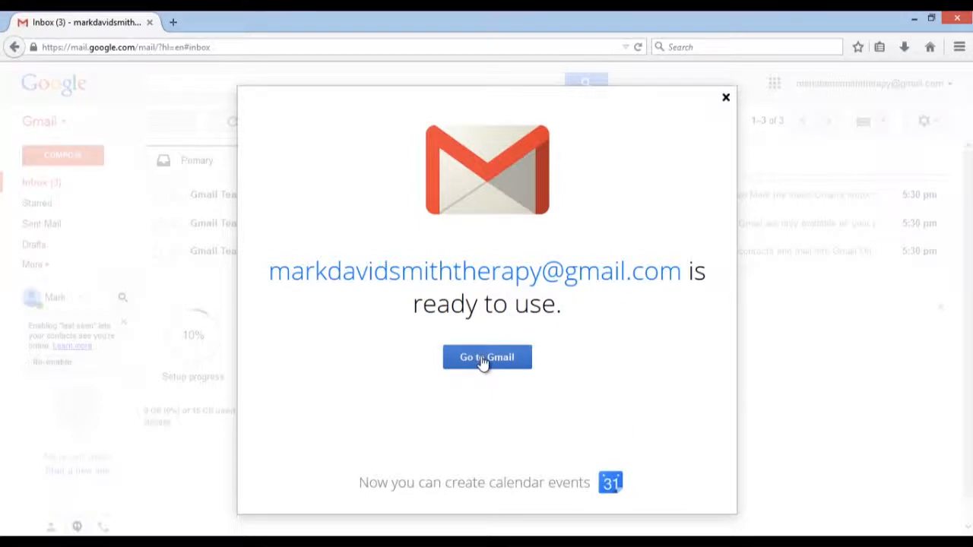
pyautogui.click(483, 360)
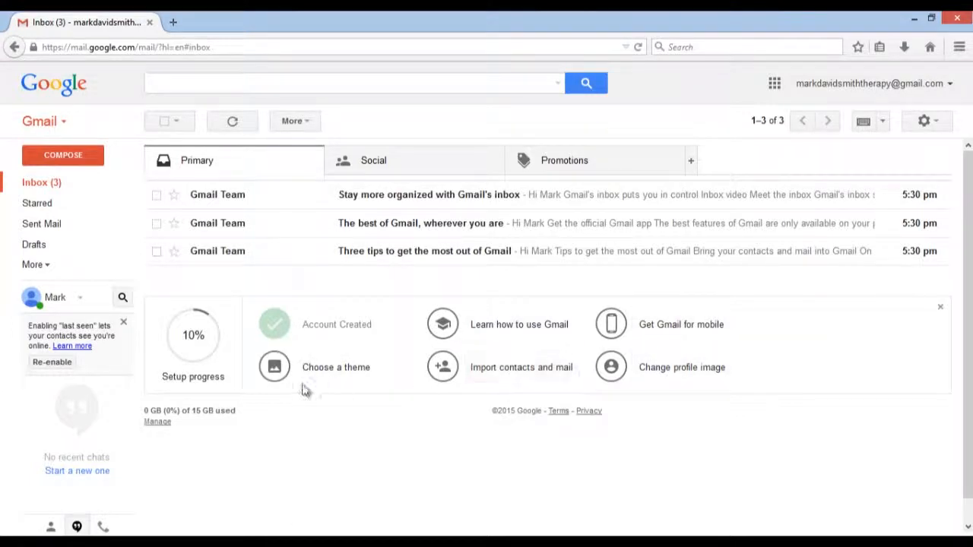
pyautogui.click(124, 326)
# - Dismiss the setup panel and tip, then browse the Google apps grid for more products
pyautogui.click(940, 306)
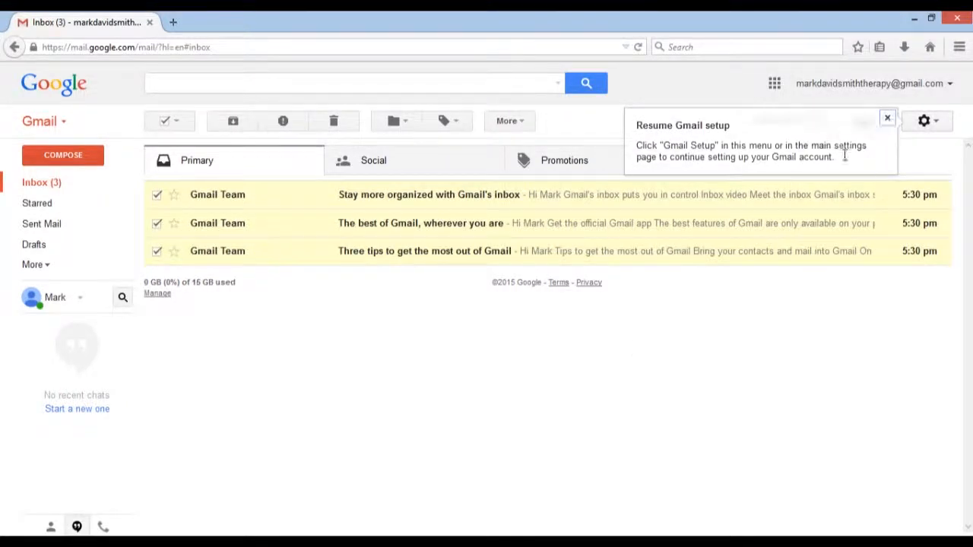
pyautogui.click(890, 122)
pyautogui.click(79, 297)
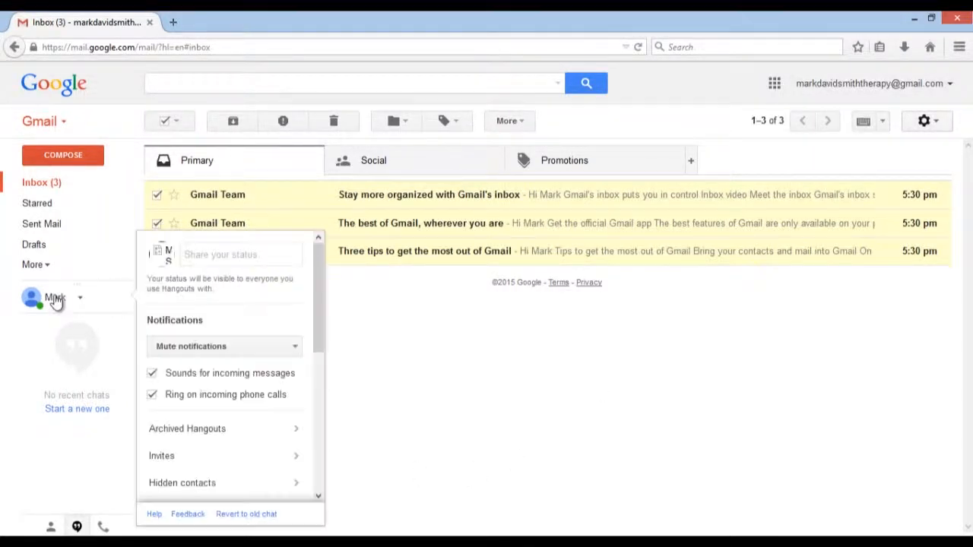
pyautogui.click(245, 331)
pyautogui.click(775, 84)
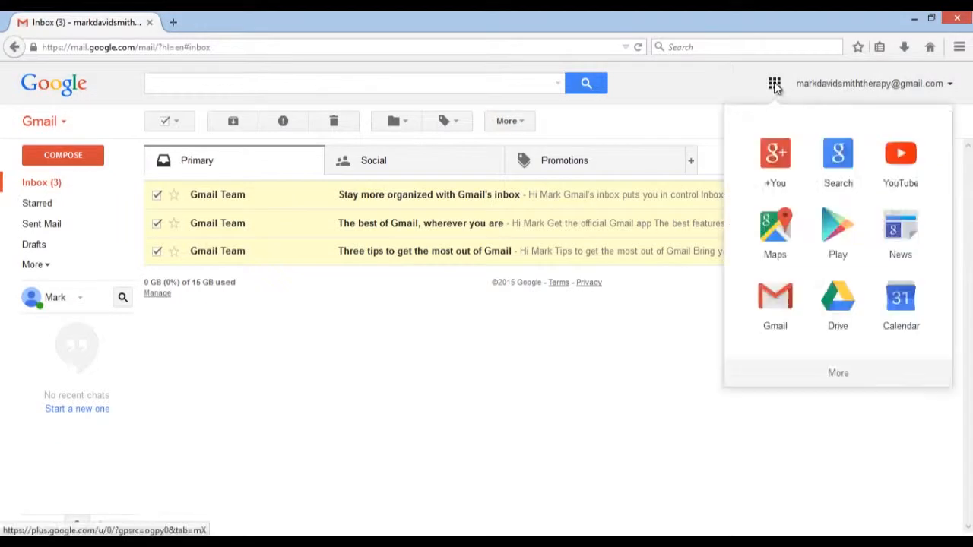
pyautogui.click(839, 375)
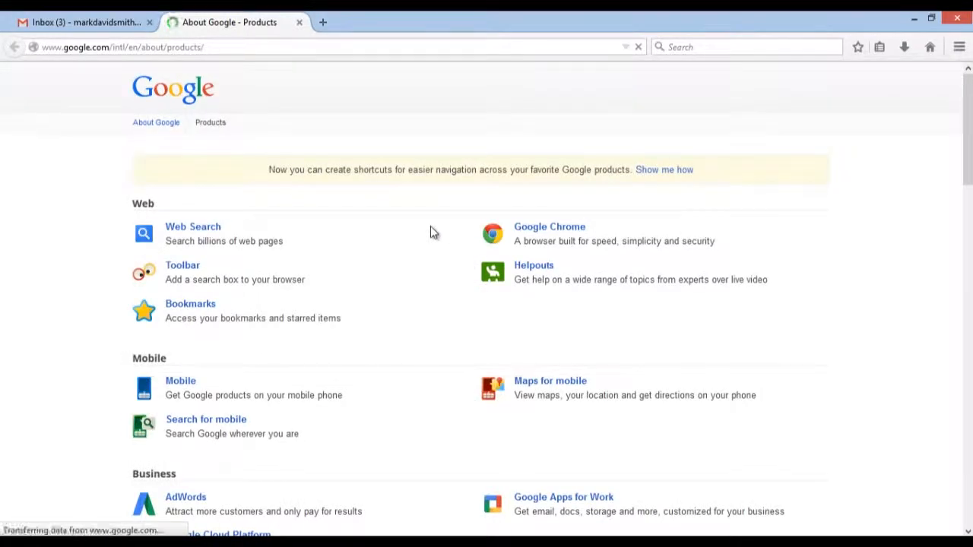
pyautogui.scroll(-1, 430, 231)
pyautogui.scroll(-2, 430, 231)
pyautogui.scroll(-2, 430, 231)
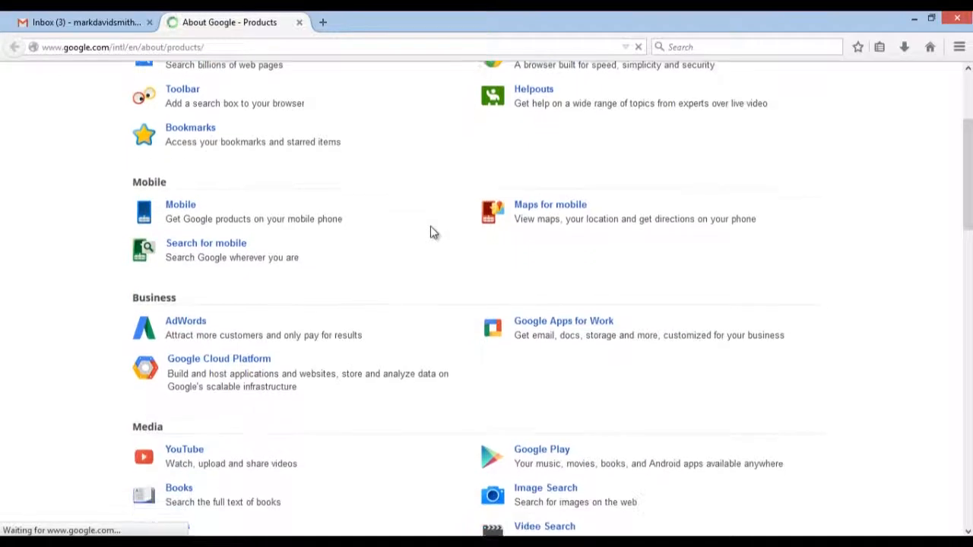
pyautogui.scroll(-2, 430, 231)
pyautogui.scroll(-2, 430, 231)
pyautogui.scroll(-1, 431, 231)
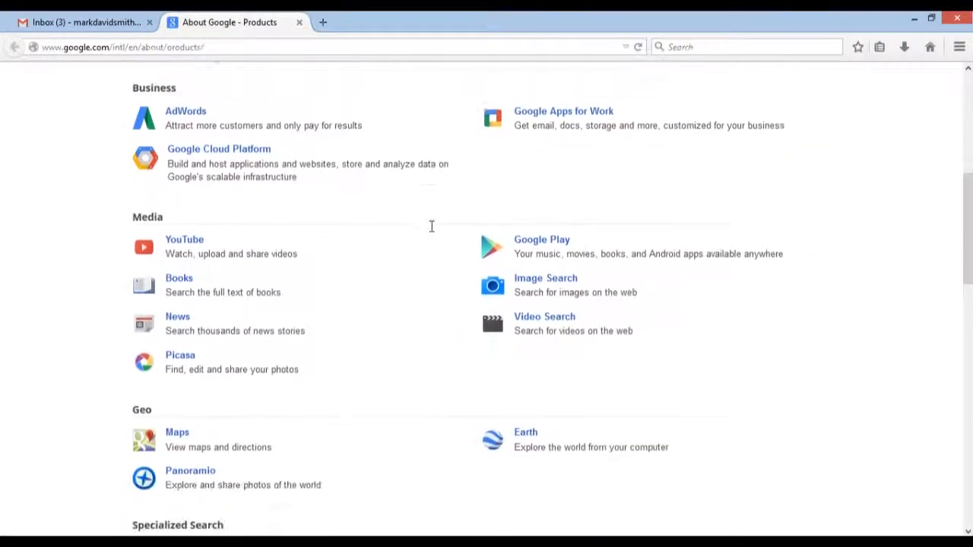
pyautogui.scroll(-1, 430, 231)
pyautogui.scroll(-1, 430, 231)
pyautogui.scroll(-1, 430, 232)
pyautogui.scroll(-1, 430, 231)
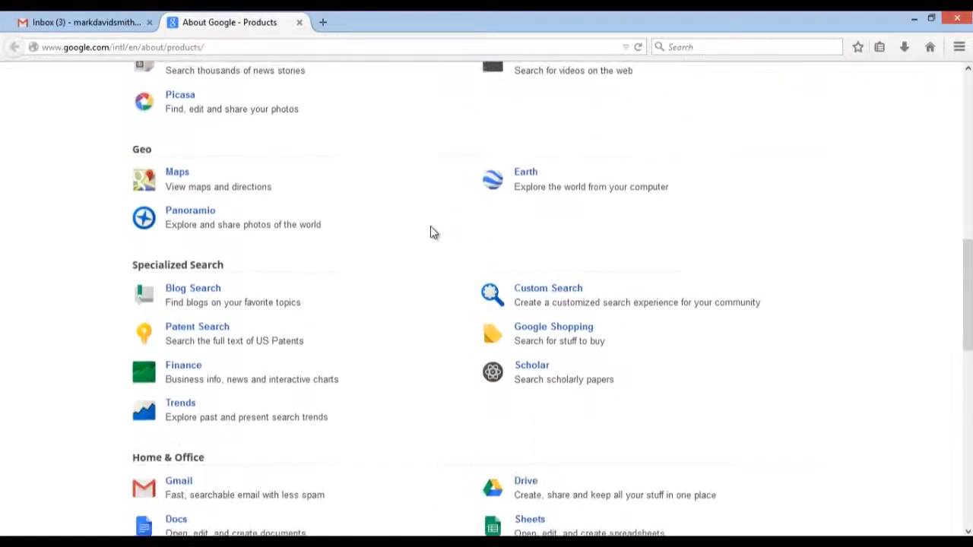
pyautogui.scroll(-1, 431, 231)
pyautogui.scroll(-1, 430, 231)
pyautogui.scroll(-1, 431, 231)
pyautogui.scroll(-1, 430, 231)
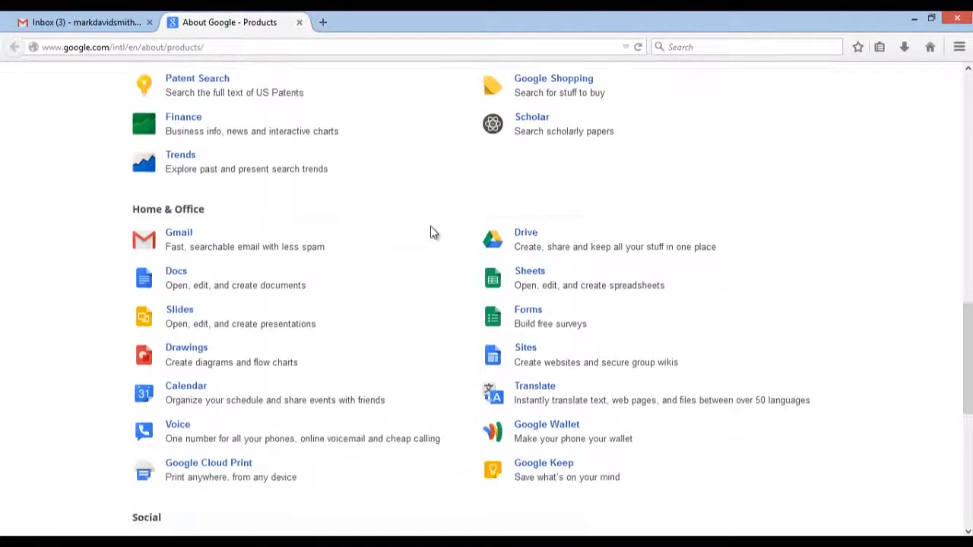
pyautogui.scroll(-1, 431, 231)
pyautogui.scroll(-1, 430, 231)
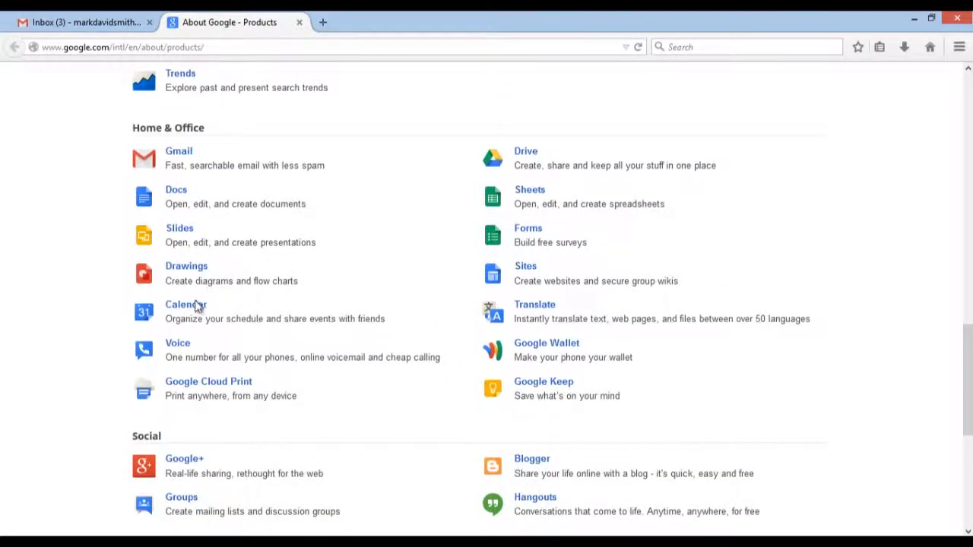
# - Open Google Voice from the Home & Office section of the products page
pyautogui.click(175, 348)
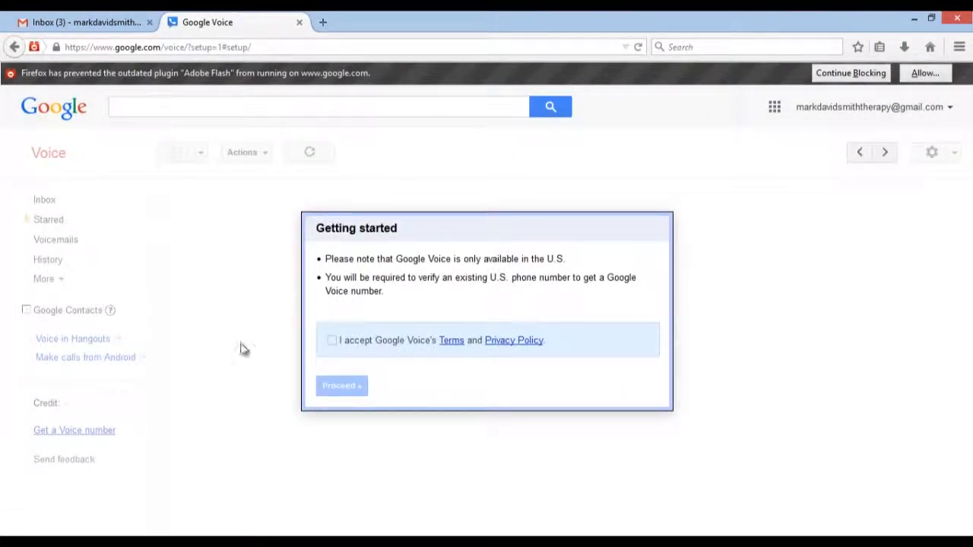
pyautogui.click(333, 341)
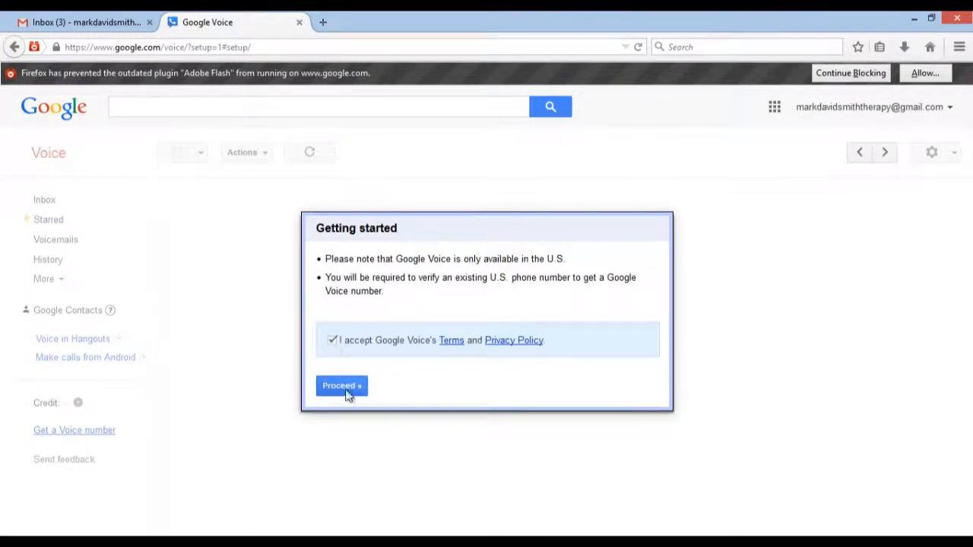
pyautogui.click(346, 388)
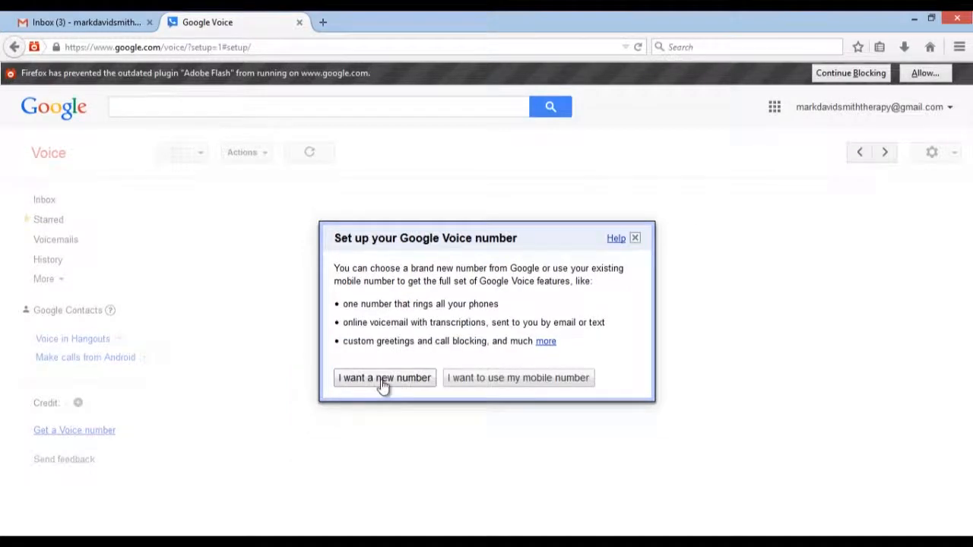
pyautogui.click(384, 378)
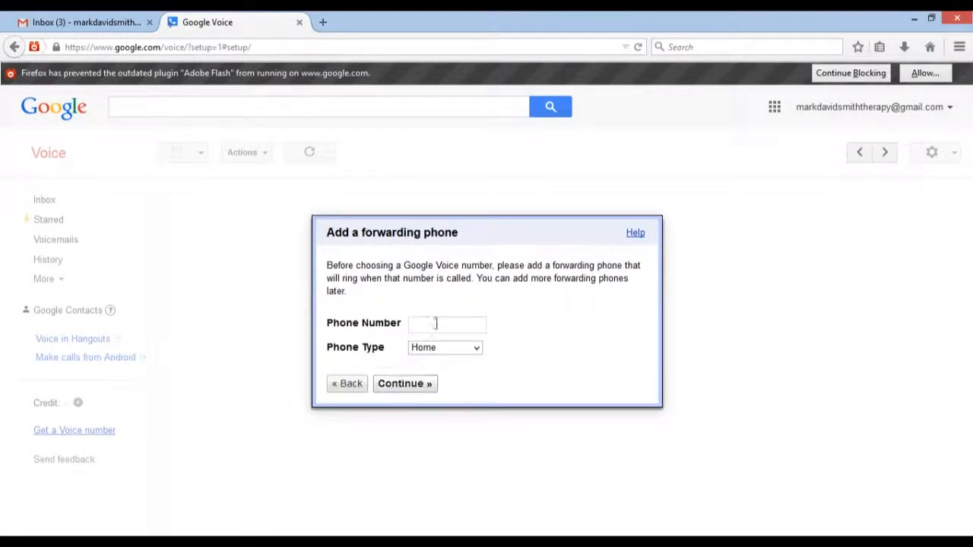
pyautogui.click(445, 349)
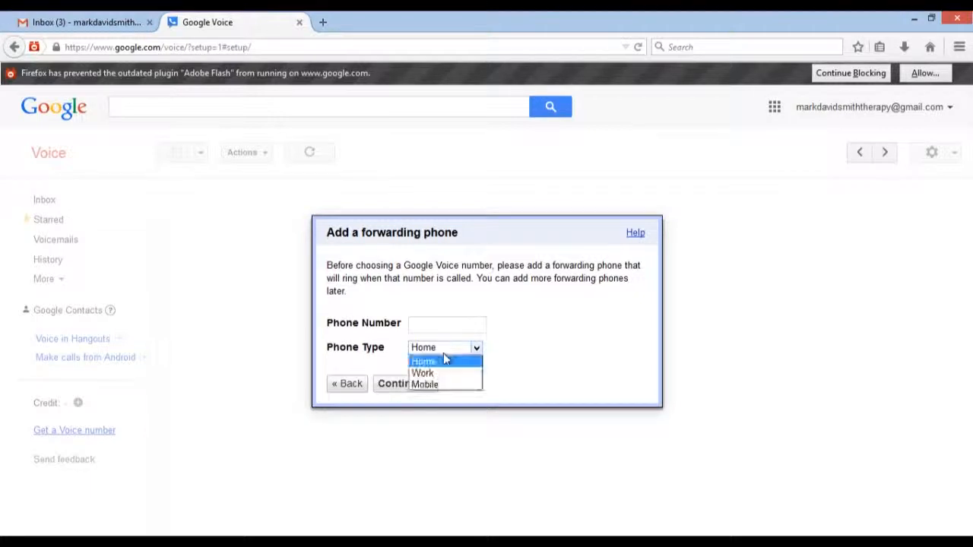
pyautogui.click(440, 370)
pyautogui.click(438, 324)
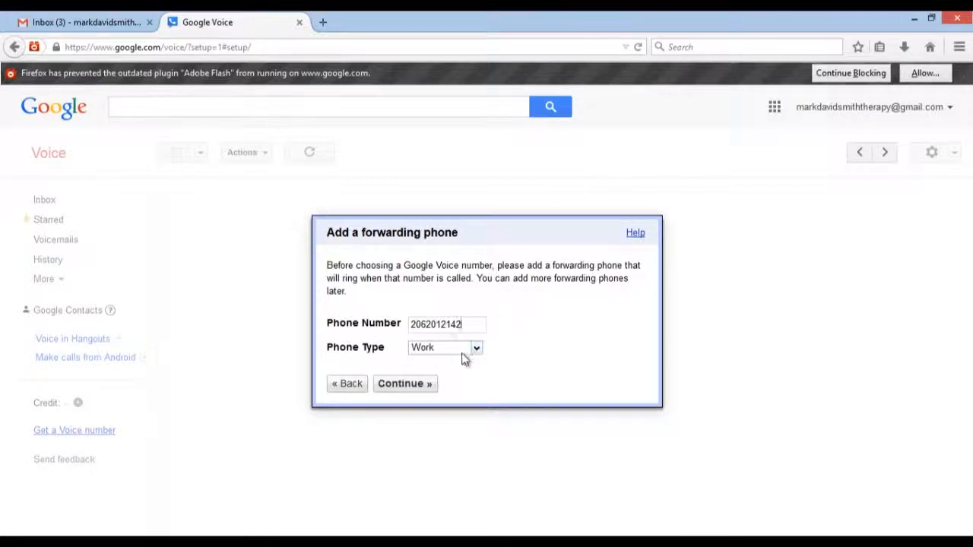
pyautogui.click(405, 383)
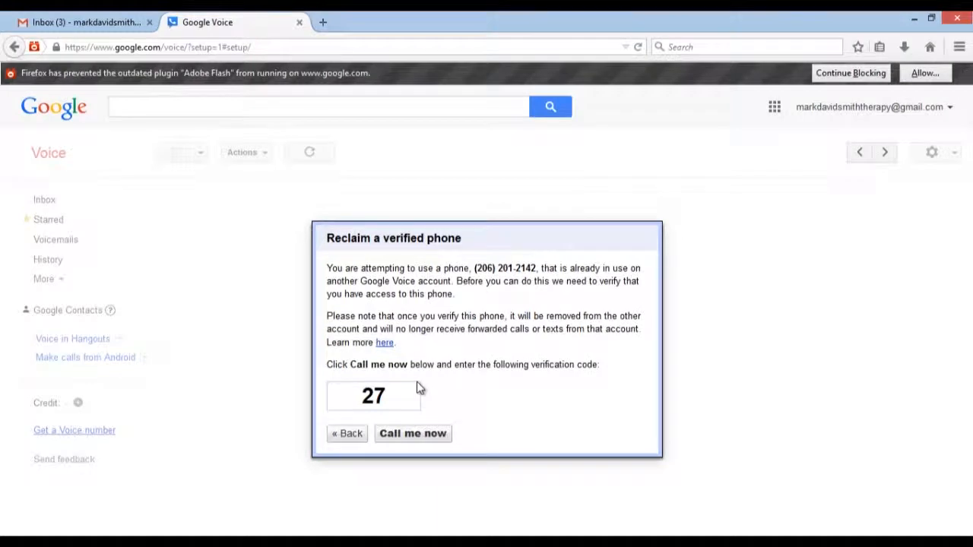
# - Have Google Voice call the work phone now to verify it with the shown code
pyautogui.click(413, 434)
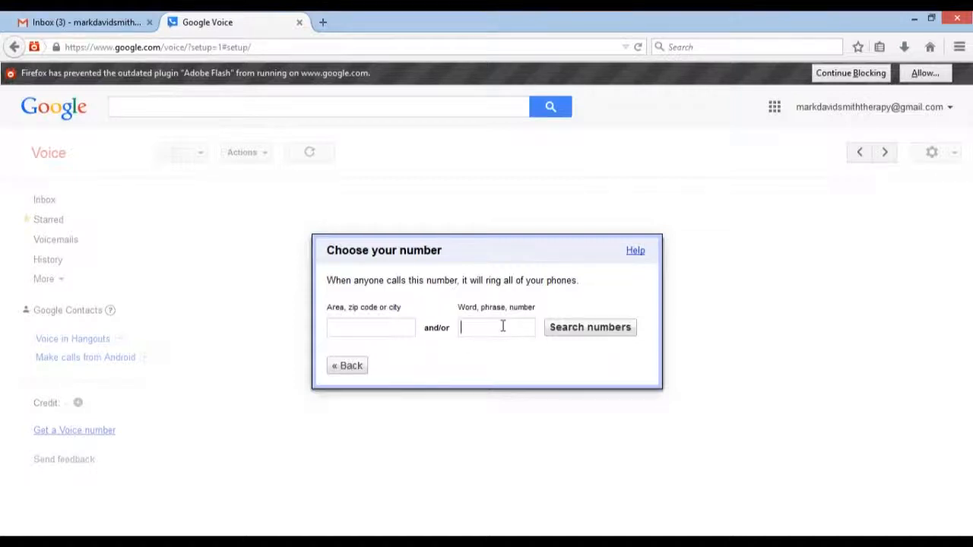
pyautogui.write('therapy')
# - Search available numbers by area code 415 after discarding the 'therapy' and 206 searches
pyautogui.click(592, 329)
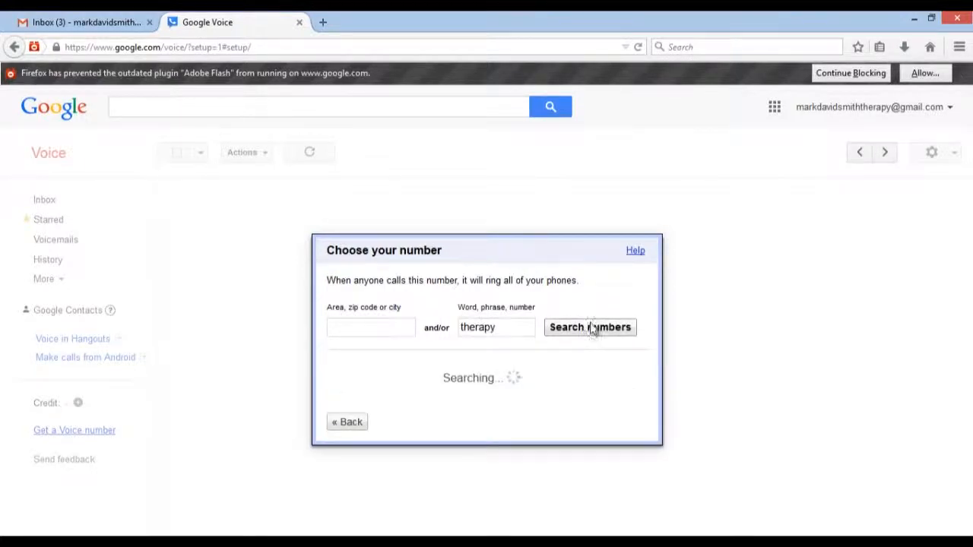
pyautogui.doubleClick(502, 300)
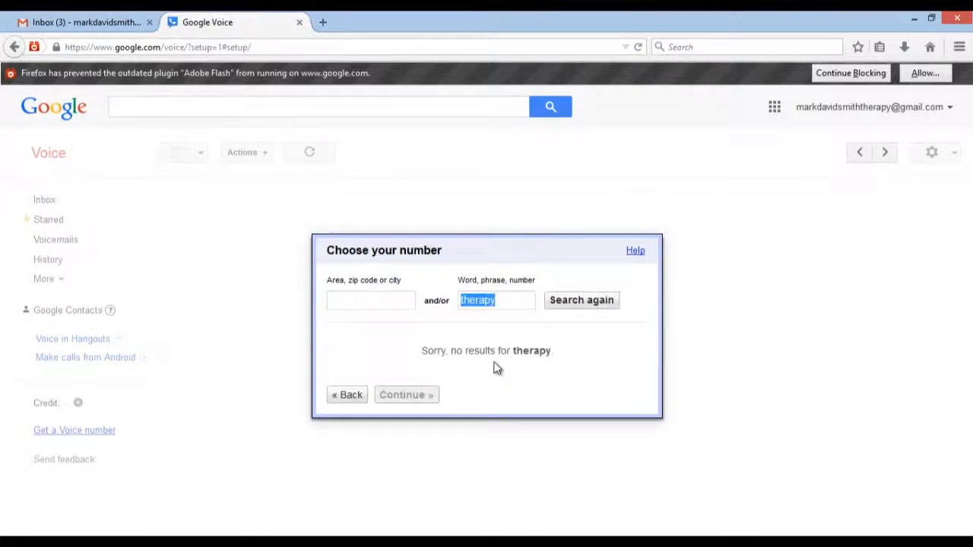
pyautogui.press('BackSpace')
pyautogui.click(374, 301)
pyautogui.write('6')
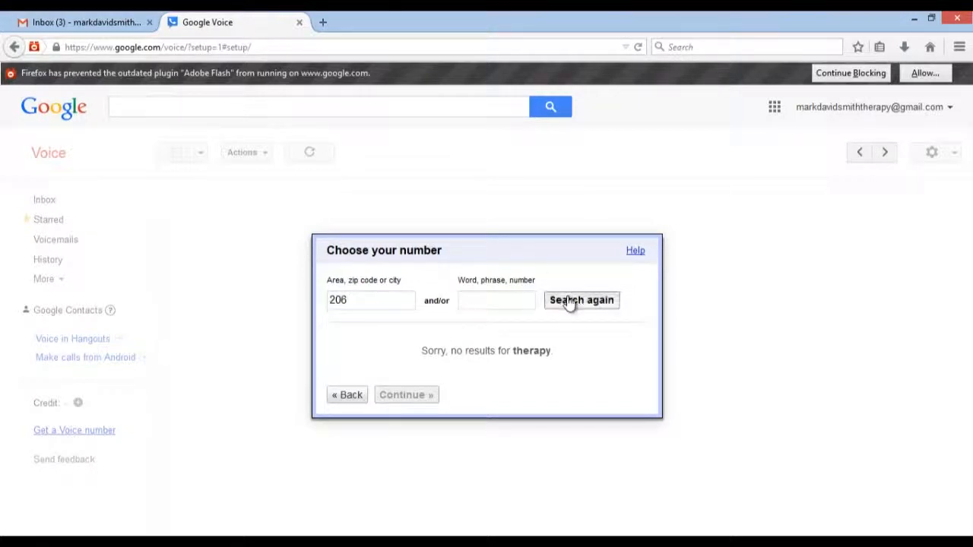
pyautogui.click(582, 300)
pyautogui.moveTo(372, 301); pyautogui.dragTo(314, 305)
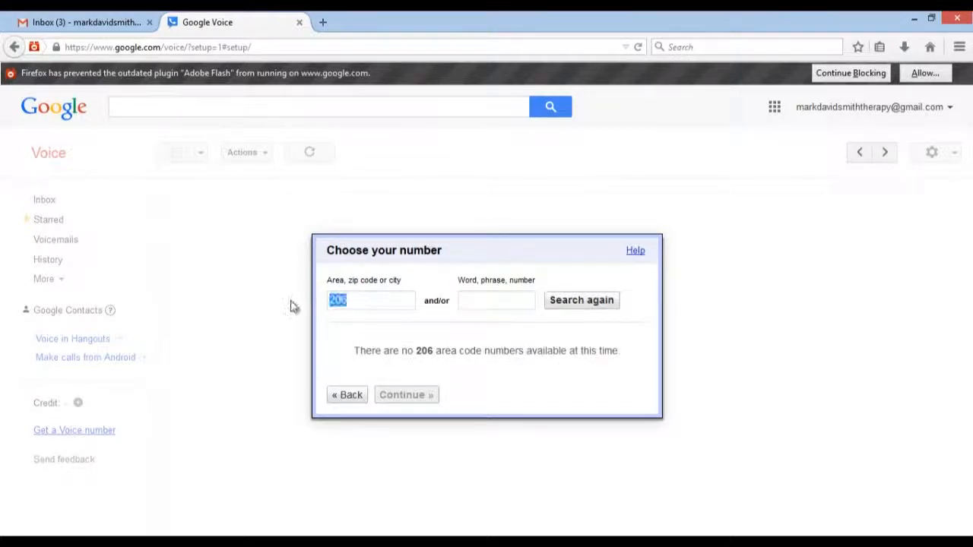
pyautogui.write('415')
pyautogui.click(582, 300)
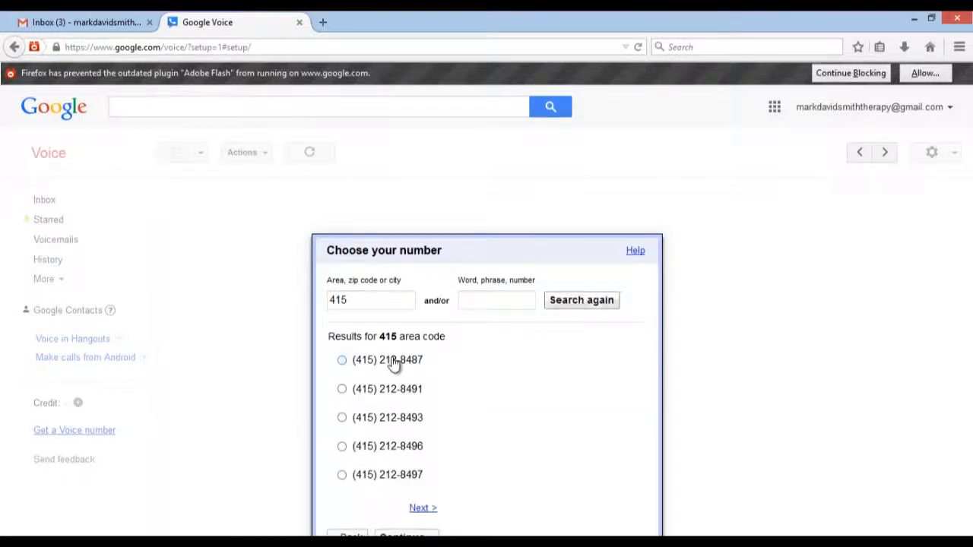
pyautogui.click(395, 363)
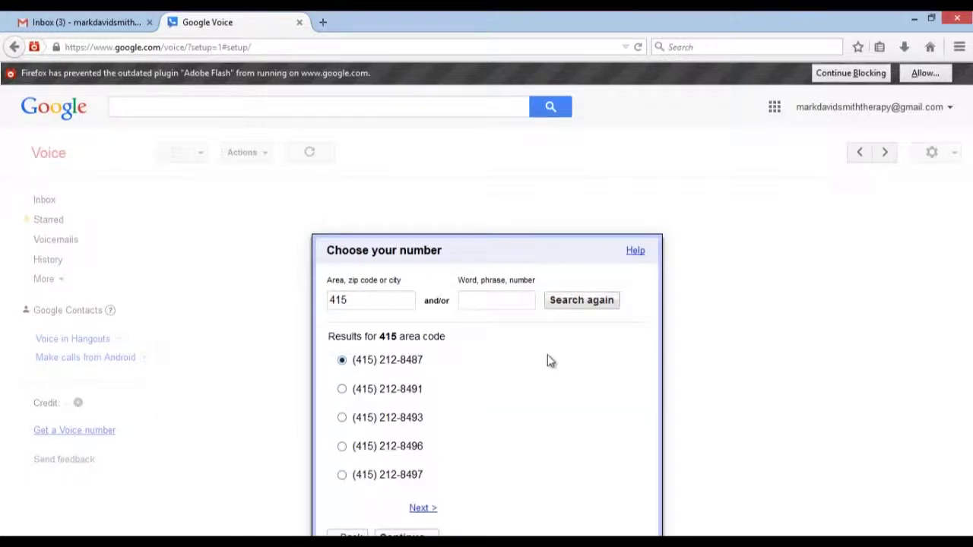
pyautogui.click(423, 510)
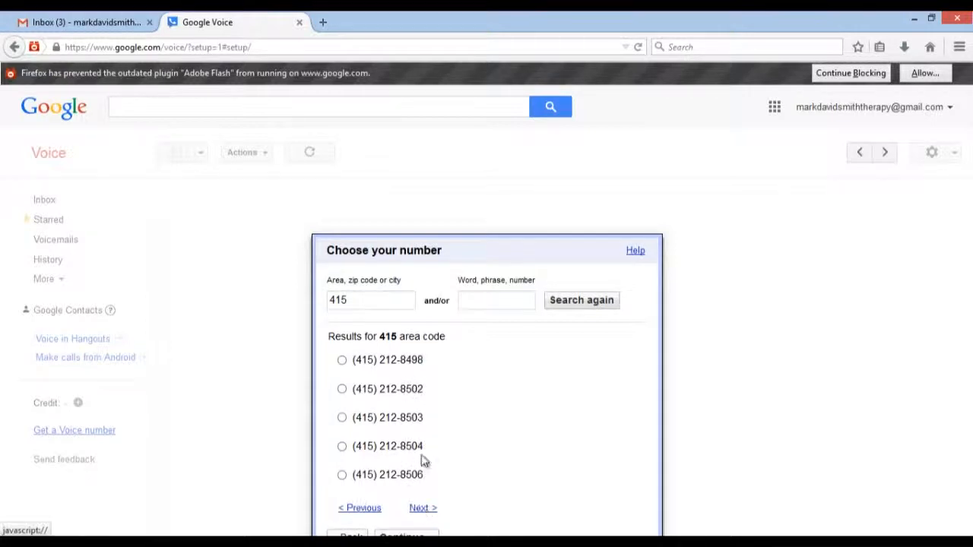
pyautogui.click(359, 508)
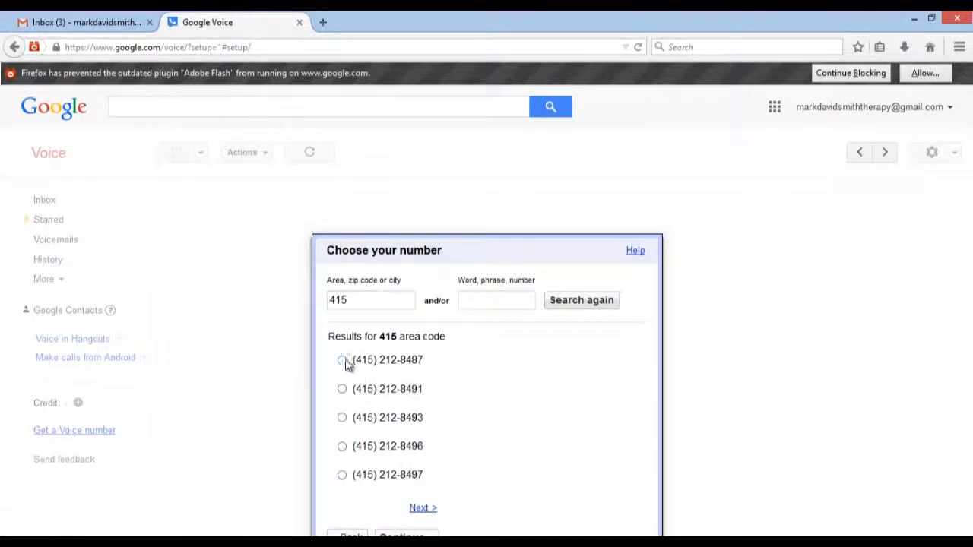
pyautogui.click(342, 360)
pyautogui.click(401, 536)
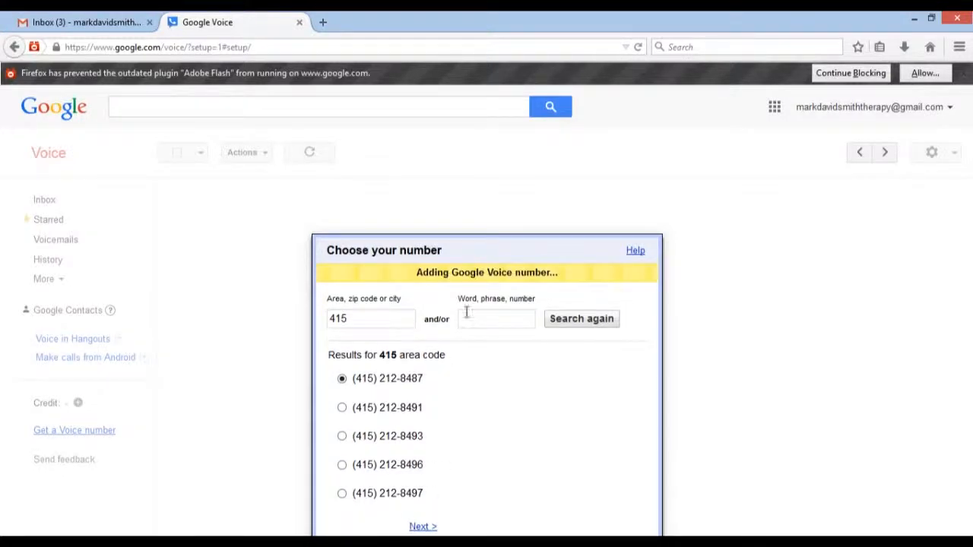
pyautogui.click(342, 407)
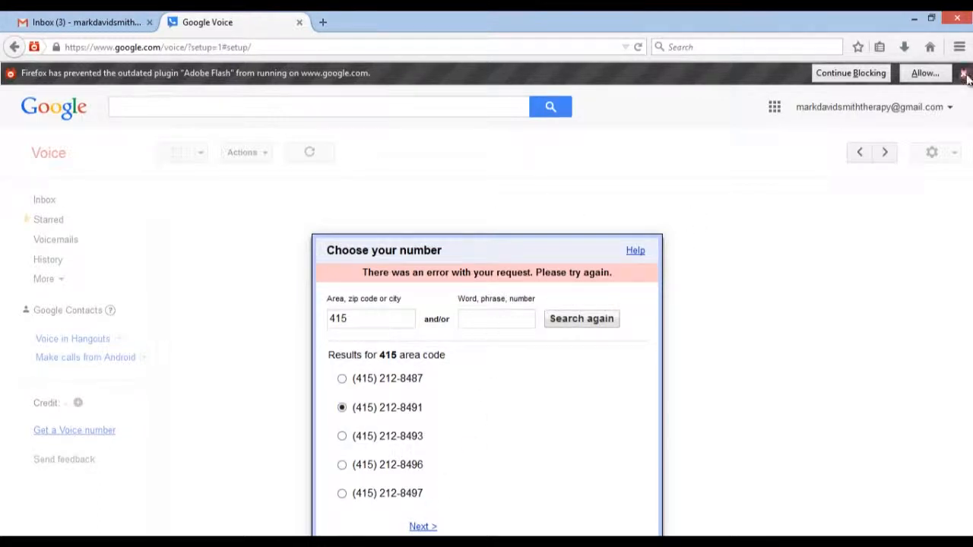
pyautogui.click(962, 73)
pyautogui.click(406, 532)
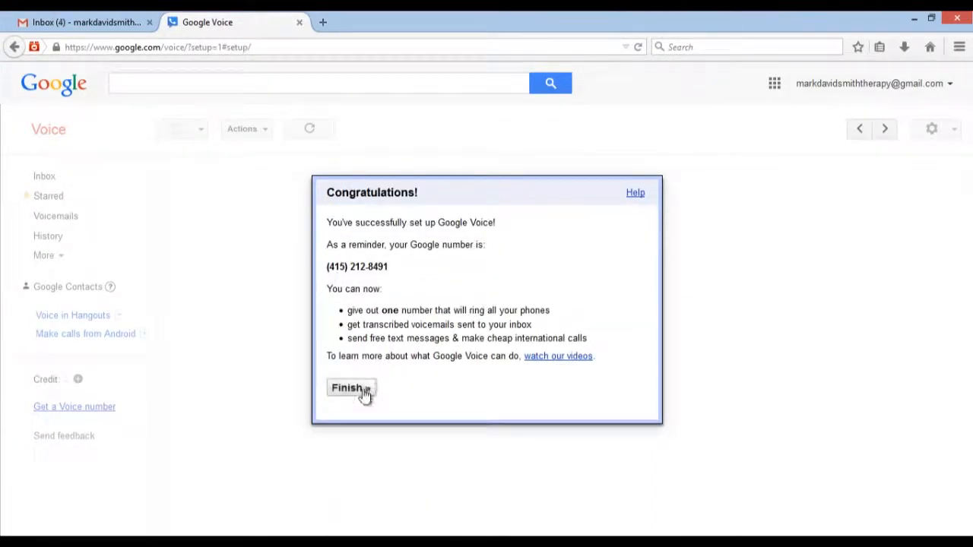
# - Finish setup into the inbox, dismissing the Flash and Android prompts, and view the welcome voicemail
pyautogui.click(351, 388)
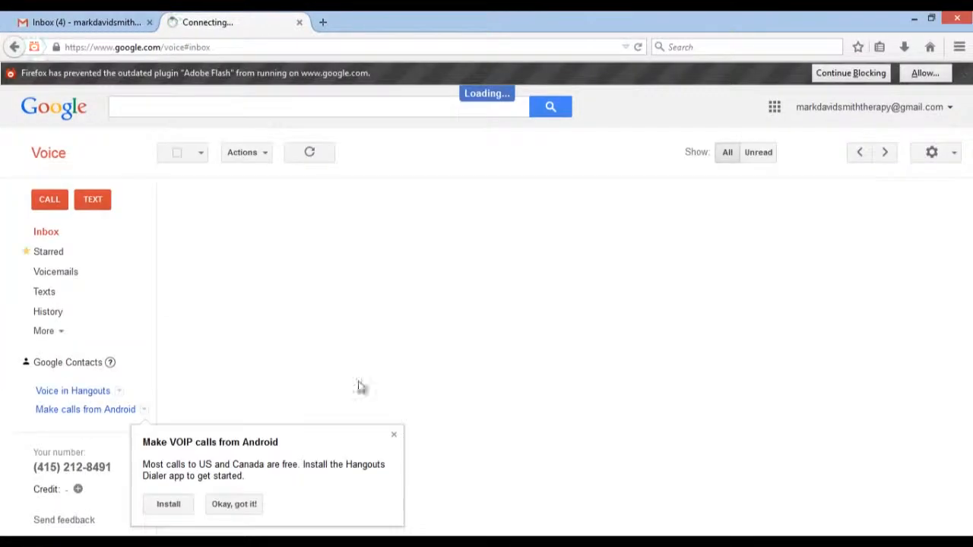
pyautogui.click(964, 72)
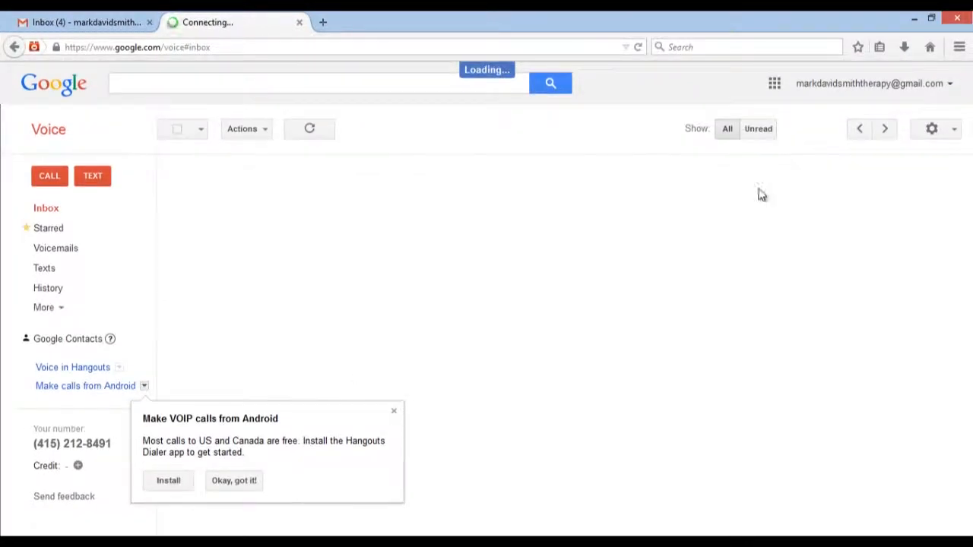
pyautogui.moveTo(174, 417); pyautogui.dragTo(243, 453)
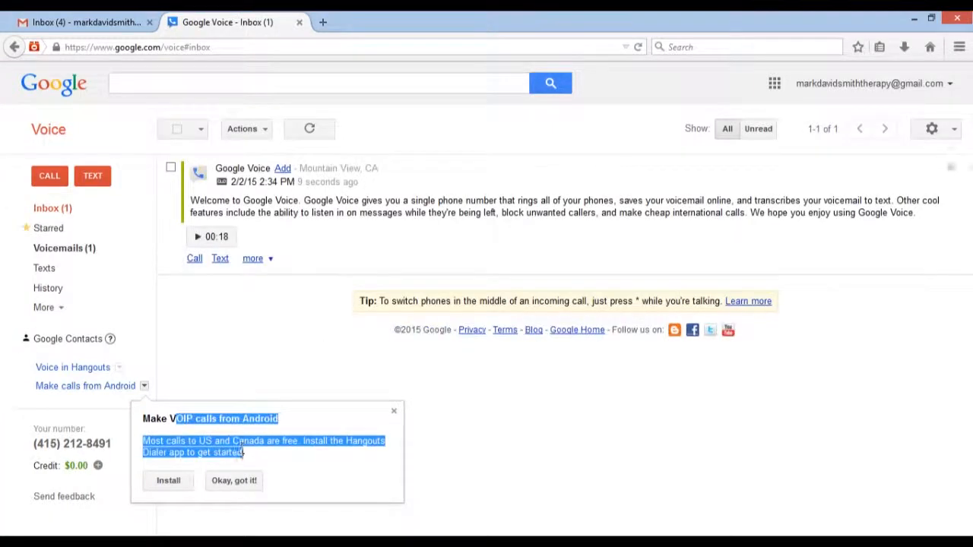
pyautogui.click(232, 483)
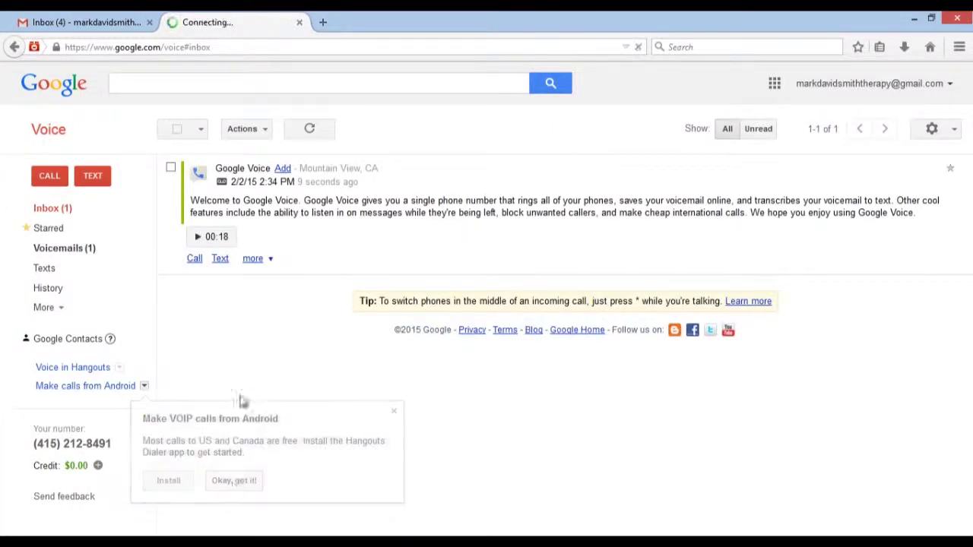
pyautogui.click(365, 202)
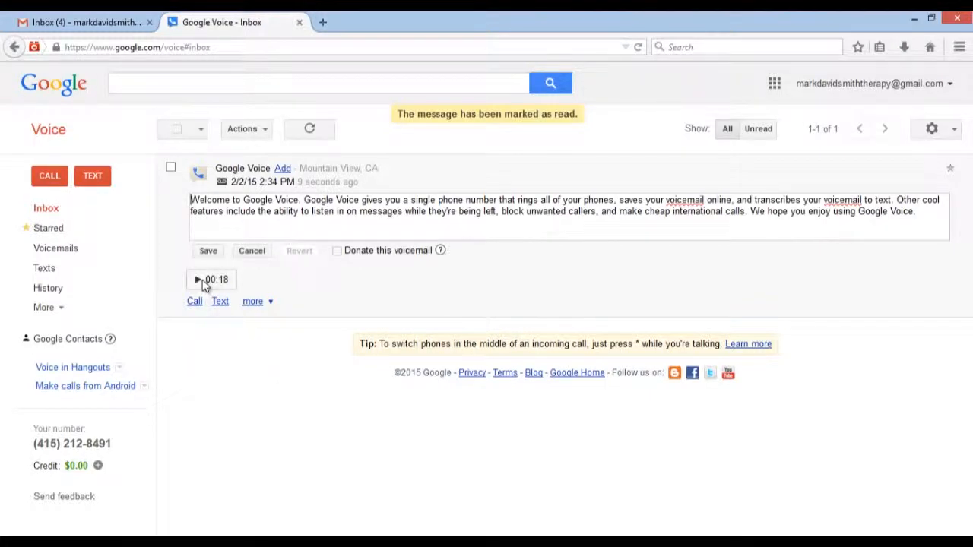
pyautogui.click(170, 167)
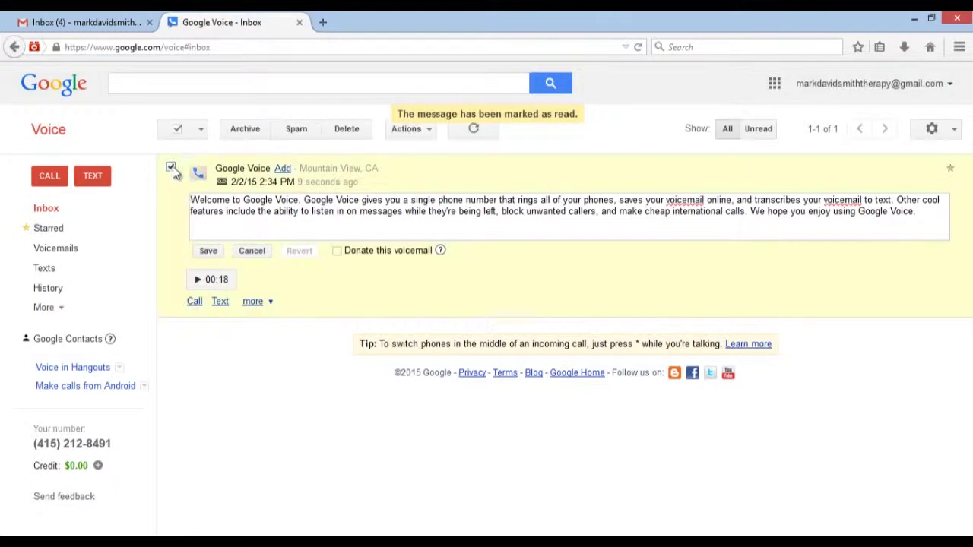
pyautogui.click(244, 128)
pyautogui.click(46, 208)
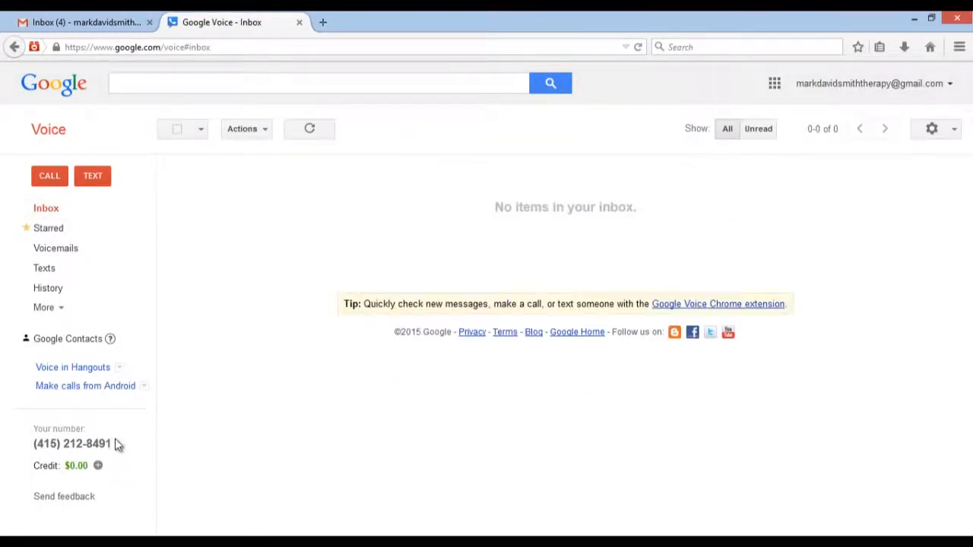
pyautogui.moveTo(115, 444); pyautogui.dragTo(33, 446)
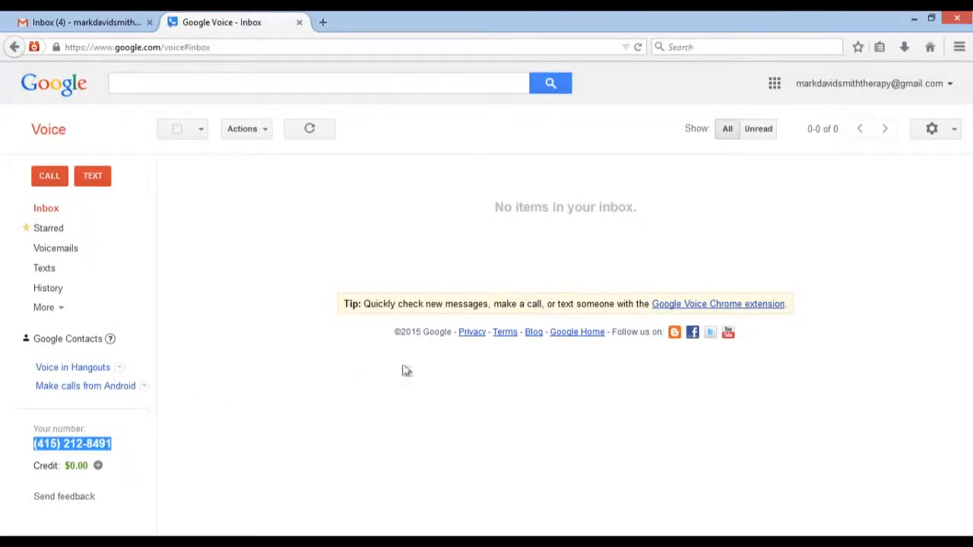
pyautogui.click(937, 129)
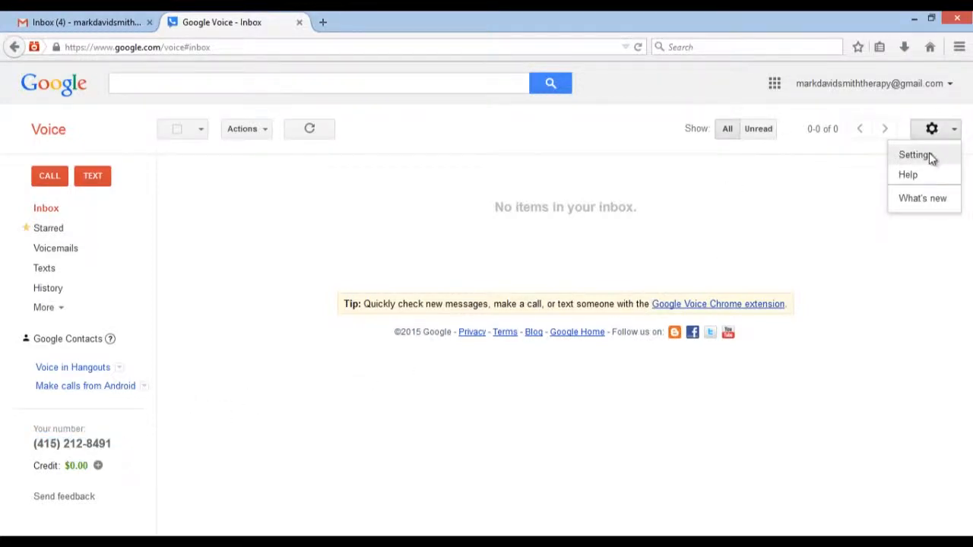
# - In Settings, try adding a 'Weekend Line' forwarding phone, then cancel after the unsupported-country error
pyautogui.click(933, 158)
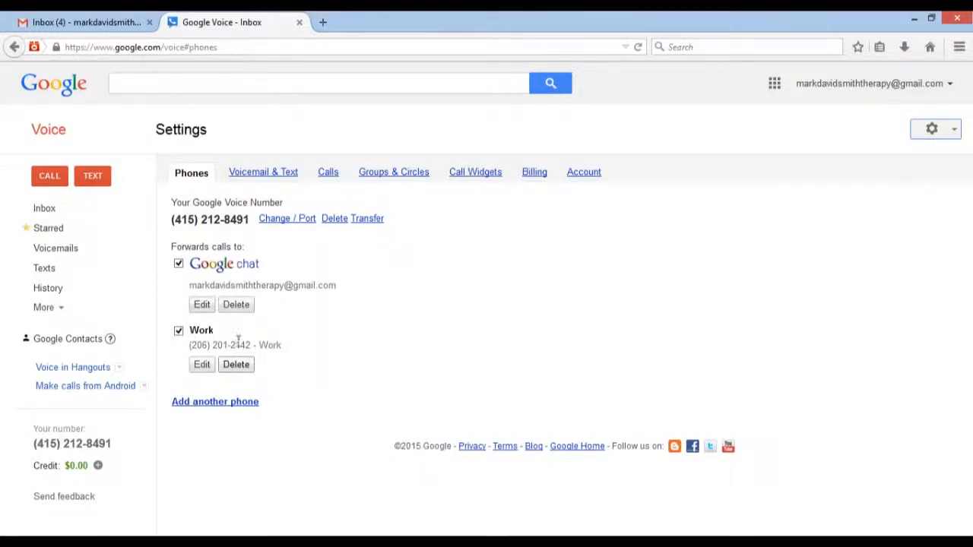
pyautogui.click(215, 401)
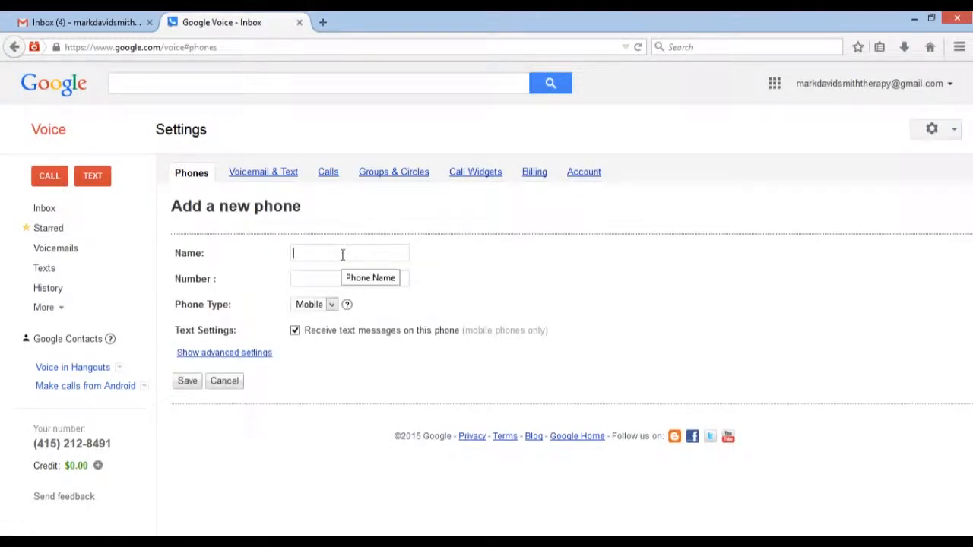
pyautogui.write('Weekend Li')
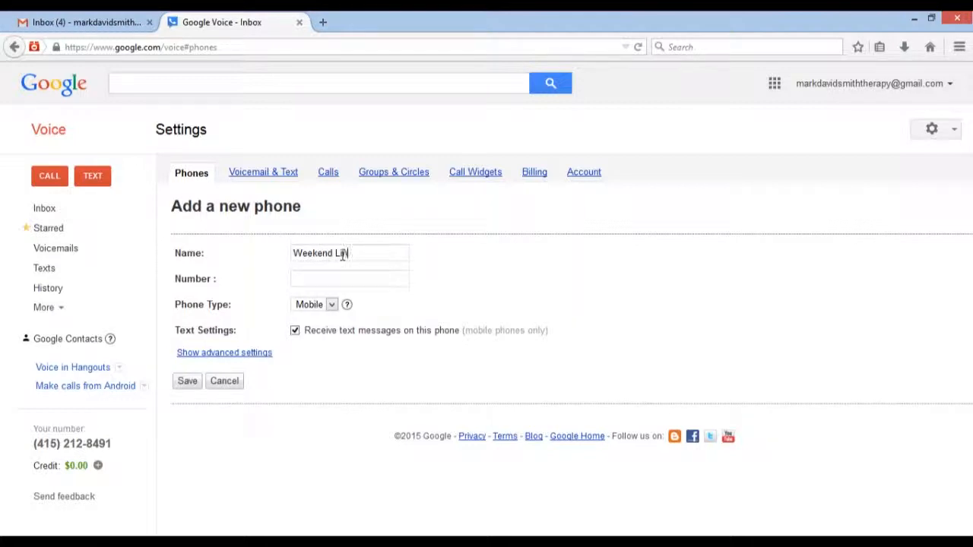
pyautogui.write('ne')
pyautogui.press('Tab')
pyautogui.write('206123')
pyautogui.write('4567')
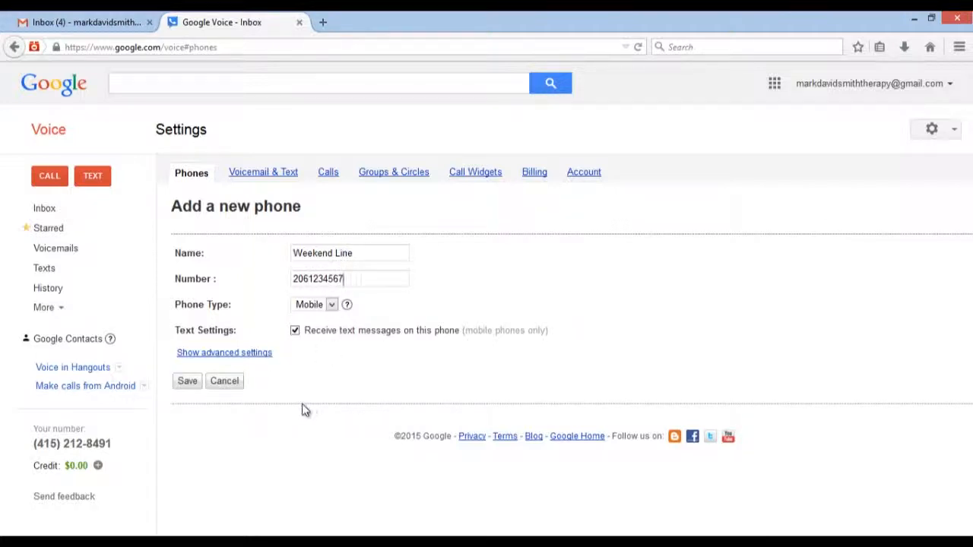
pyautogui.click(187, 381)
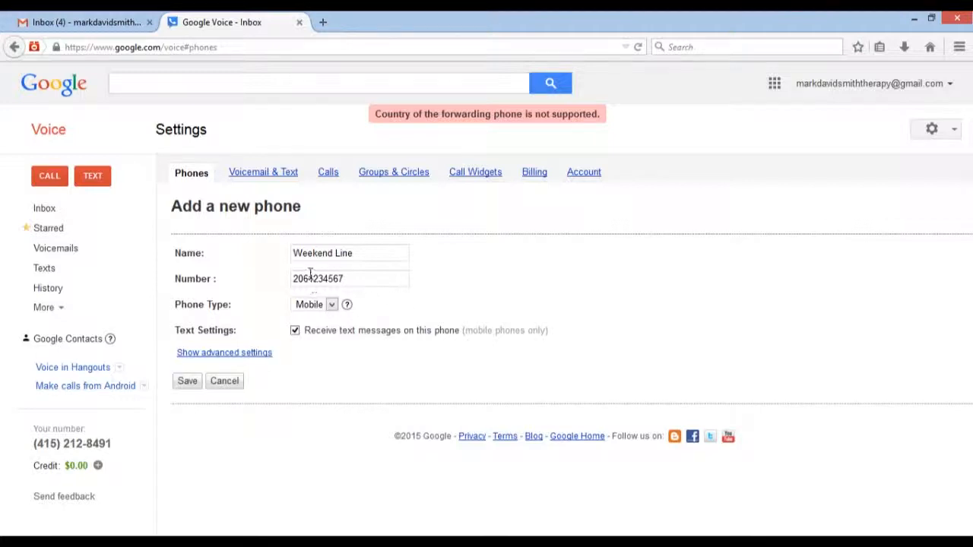
pyautogui.moveTo(310, 278); pyautogui.dragTo(329, 278)
pyautogui.click(338, 278)
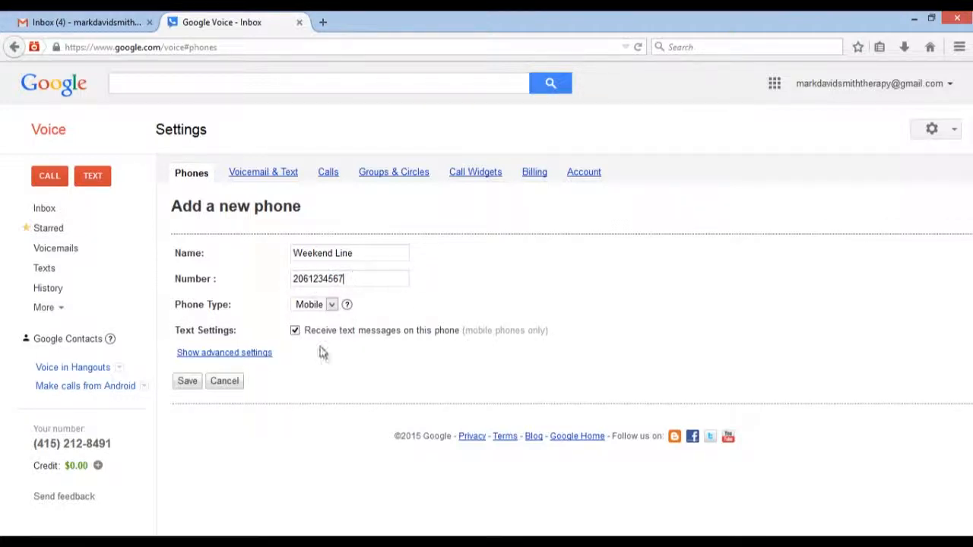
pyautogui.click(224, 381)
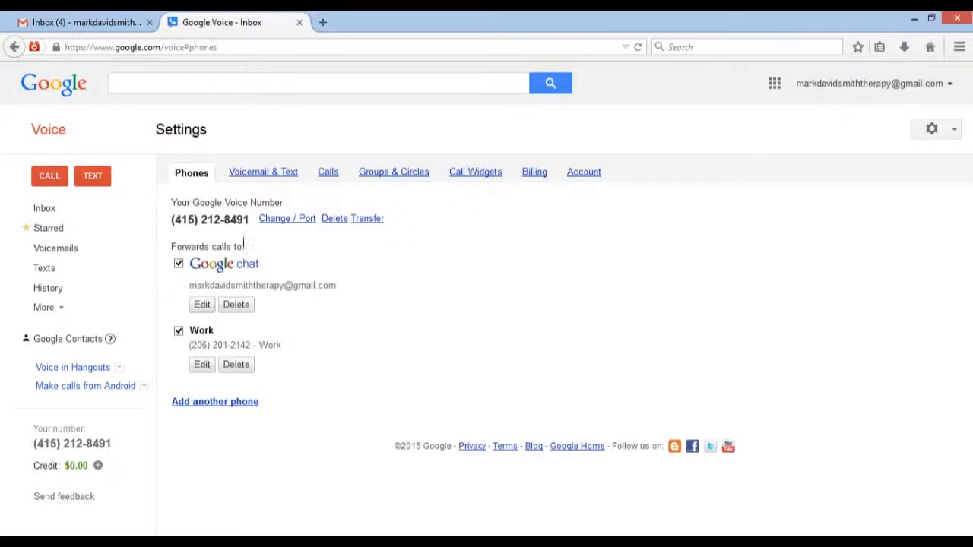
# - In Work's advanced settings choose Always ring on weekdays and Never ring on weekends, and save
pyautogui.click(202, 364)
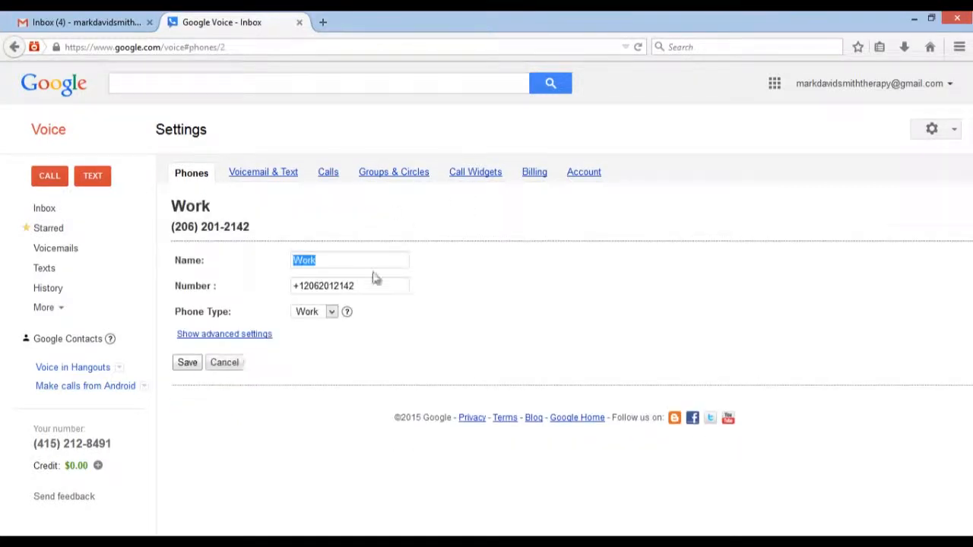
pyautogui.click(243, 341)
pyautogui.scroll(-3, 510, 333)
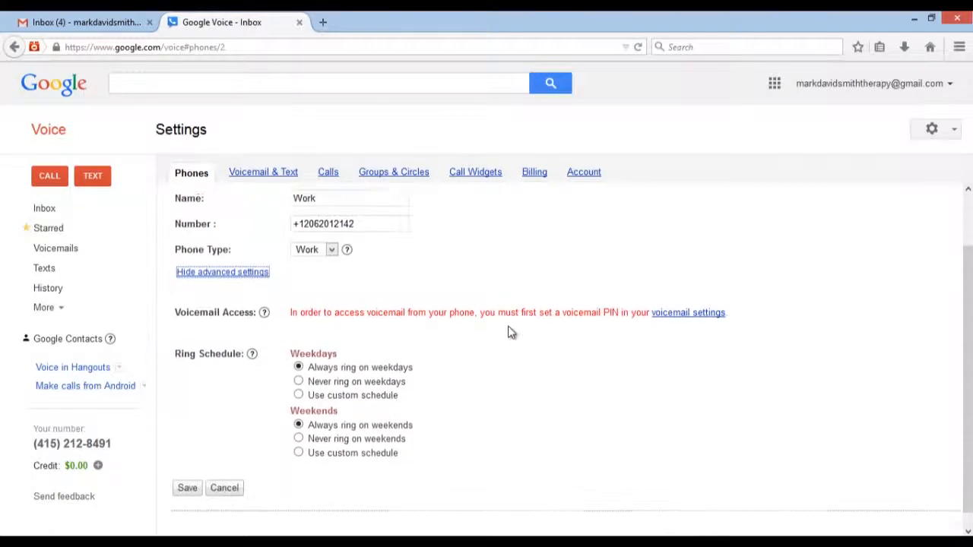
pyautogui.click(380, 384)
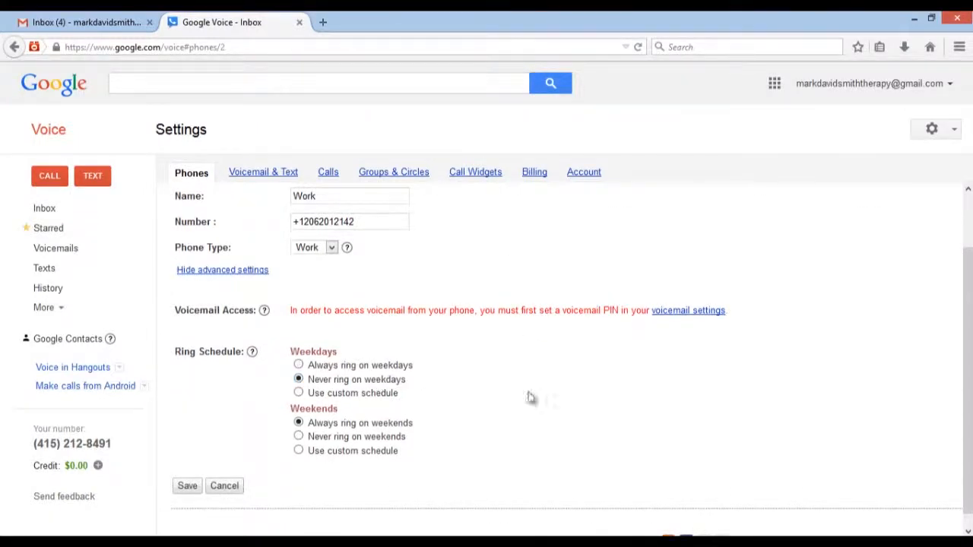
pyautogui.click(380, 393)
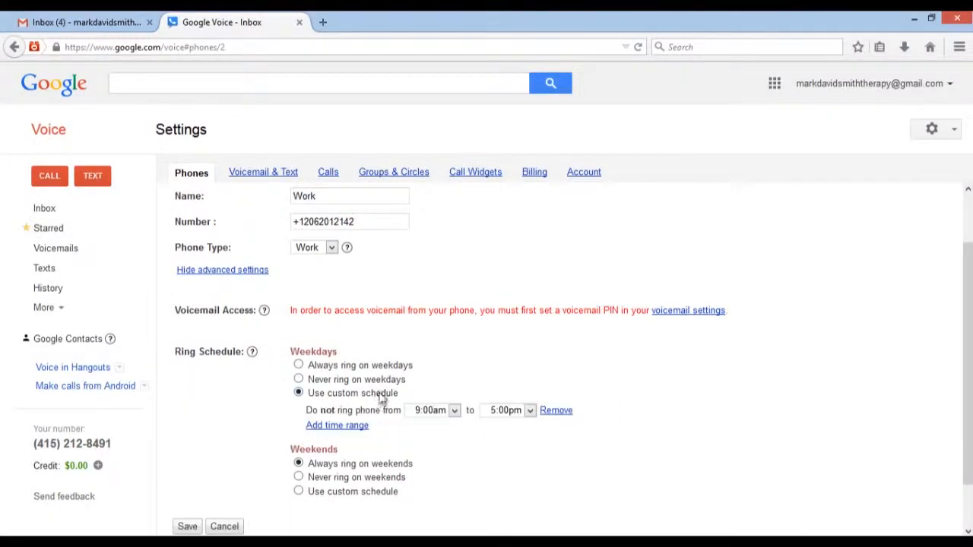
pyautogui.scroll(-1, 499, 391)
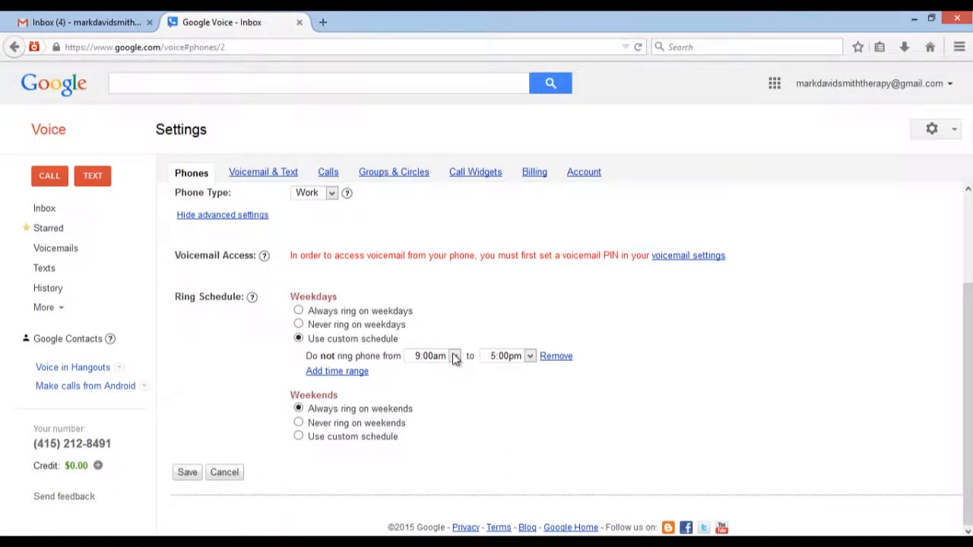
pyautogui.click(385, 327)
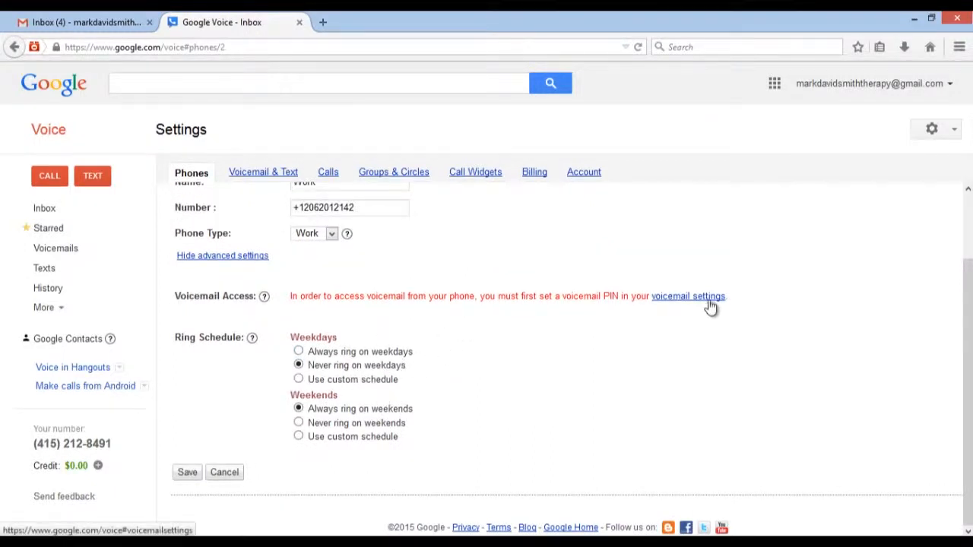
pyautogui.click(357, 426)
pyautogui.click(354, 355)
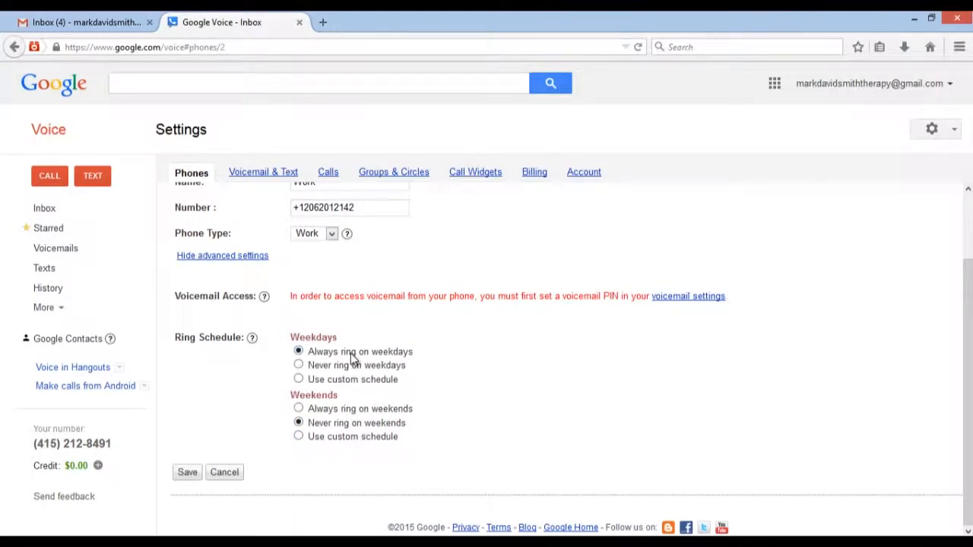
pyautogui.click(187, 473)
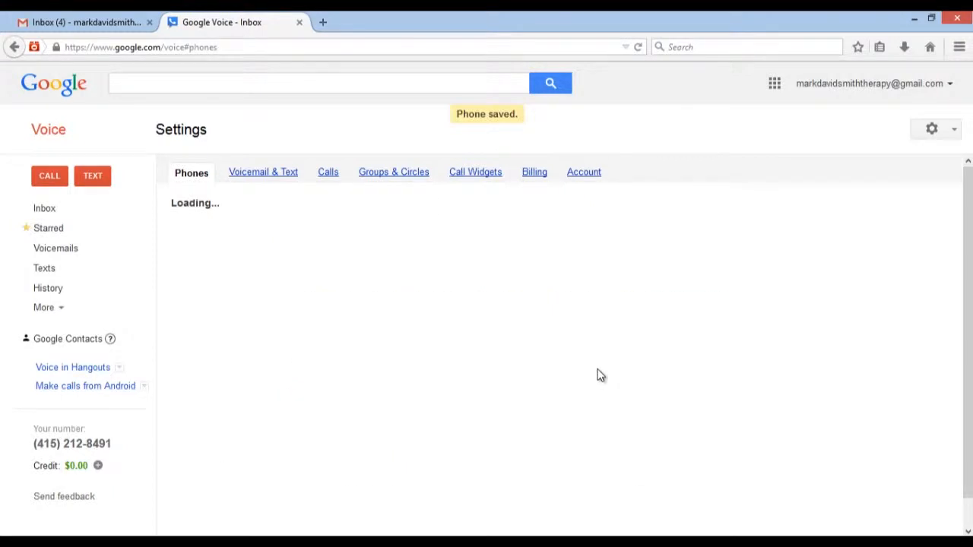
pyautogui.click(263, 171)
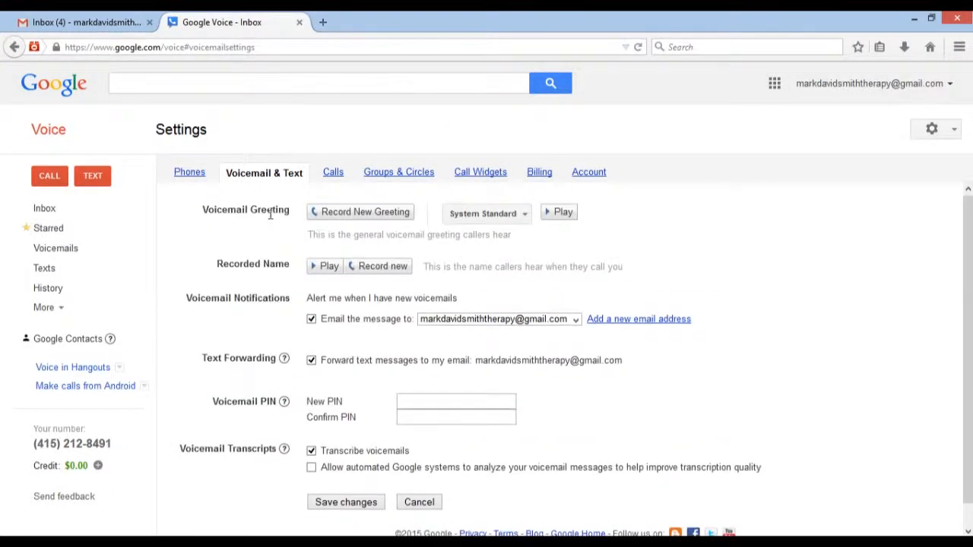
pyautogui.scroll(-1, 268, 225)
# - On the Voicemail & Text tab start recording a new greeting named My Greeting
pyautogui.click(532, 297)
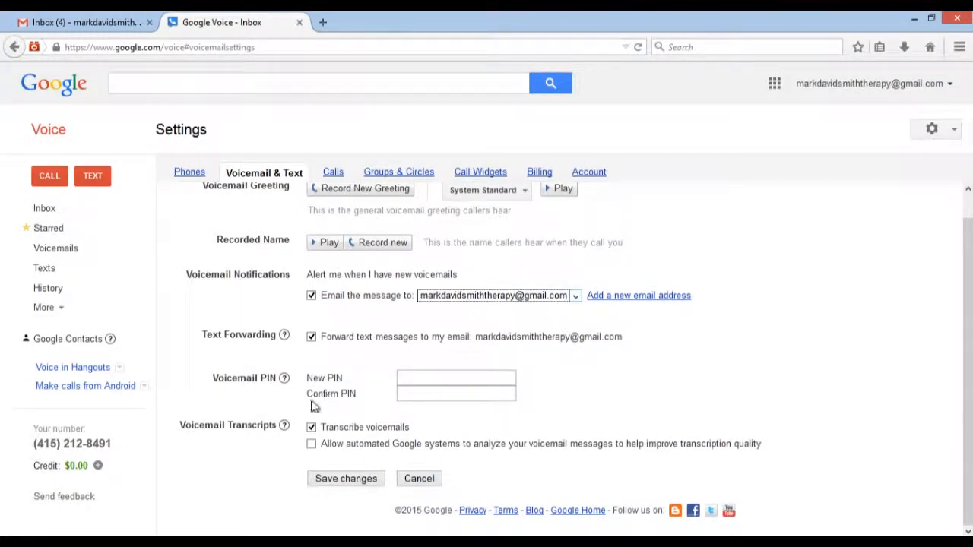
pyautogui.scroll(1, 426, 386)
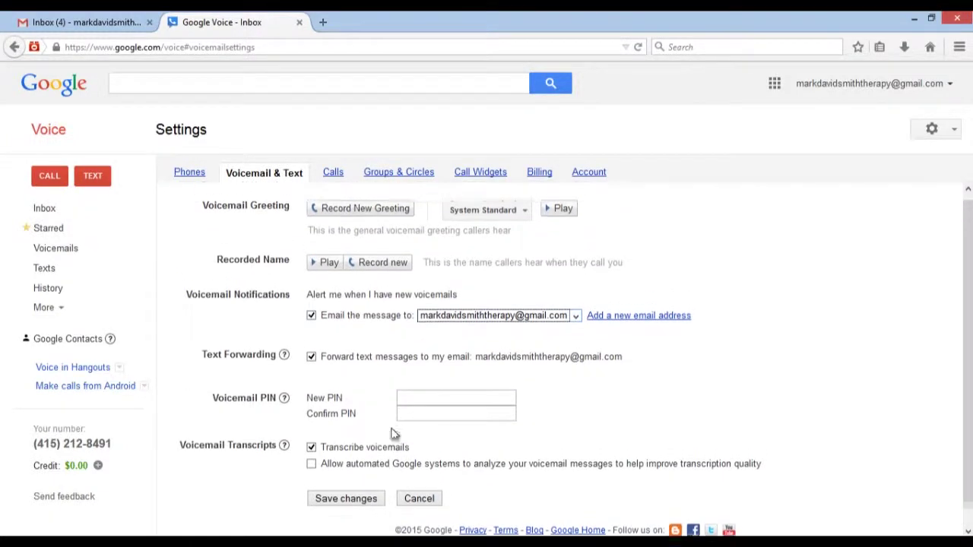
pyautogui.click(378, 219)
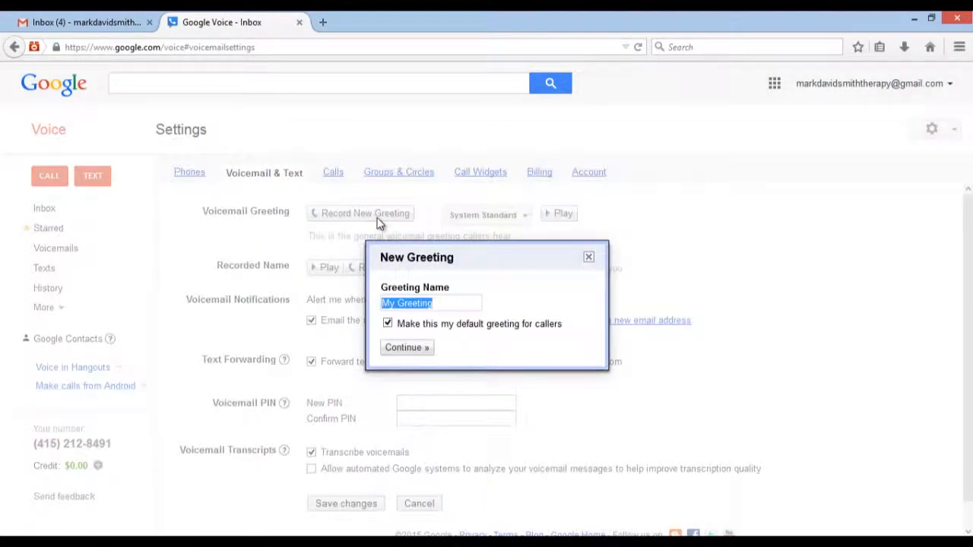
# - Record My Greeting via a call to the Work phone, then close the recording dialog
pyautogui.click(407, 348)
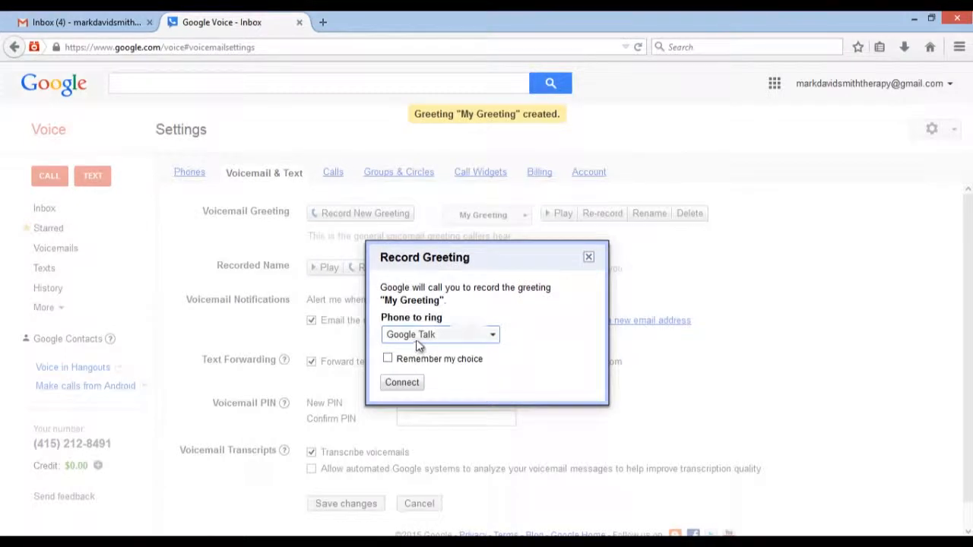
pyautogui.click(437, 335)
pyautogui.click(403, 378)
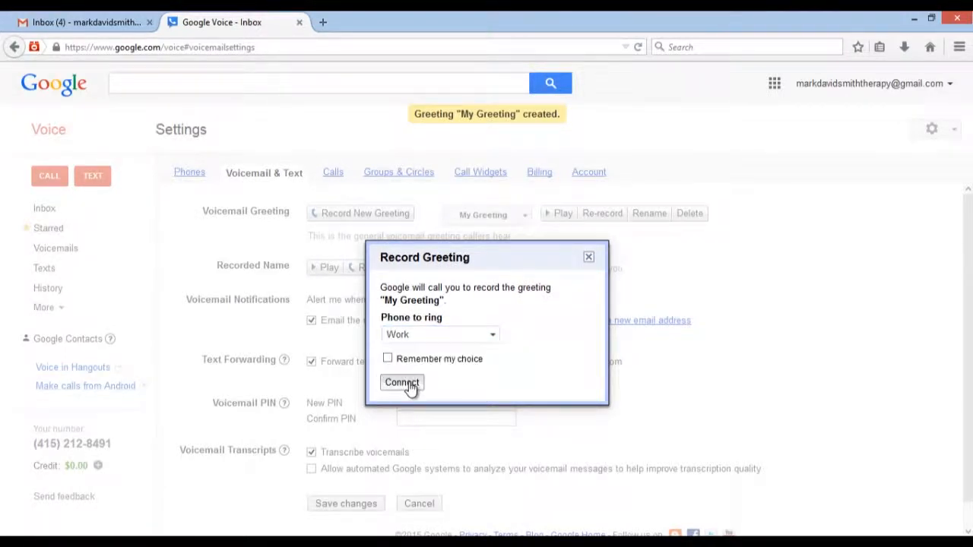
pyautogui.click(403, 383)
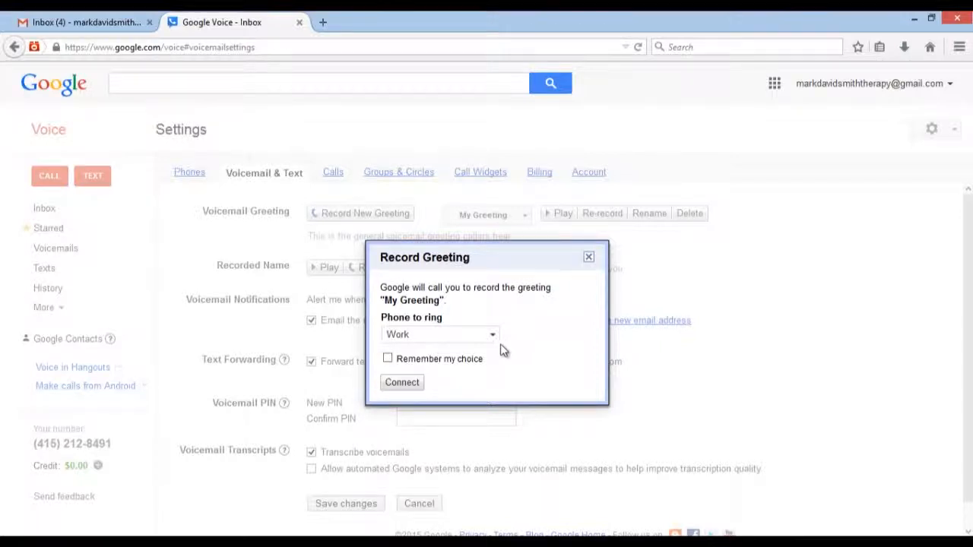
pyautogui.click(589, 257)
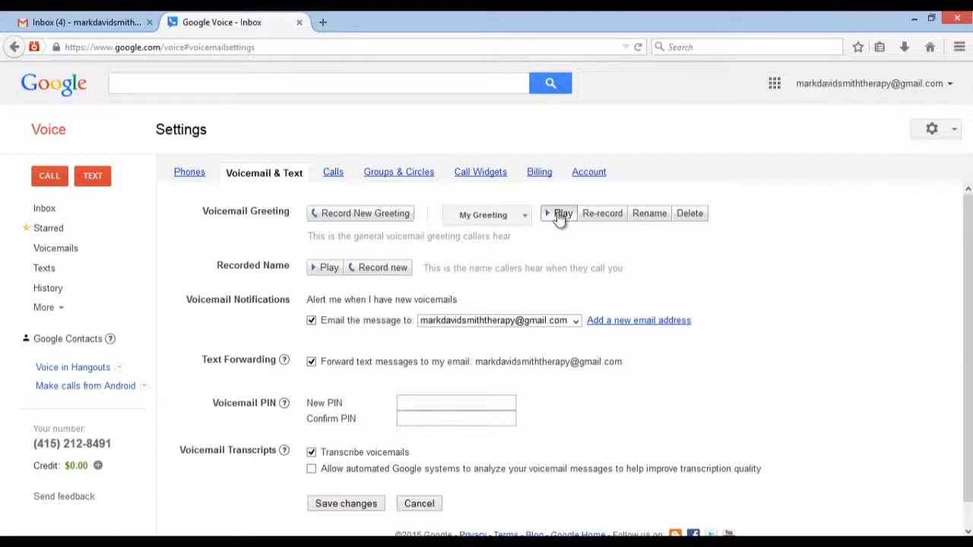
# - Adjust speaker volume for playback and save the voicemail settings with the new greeting
pyautogui.press('XF86AudioLowerVolume')
pyautogui.press('XF86AudioLowerVolume')
pyautogui.press('XF86AudioLowerVolume')
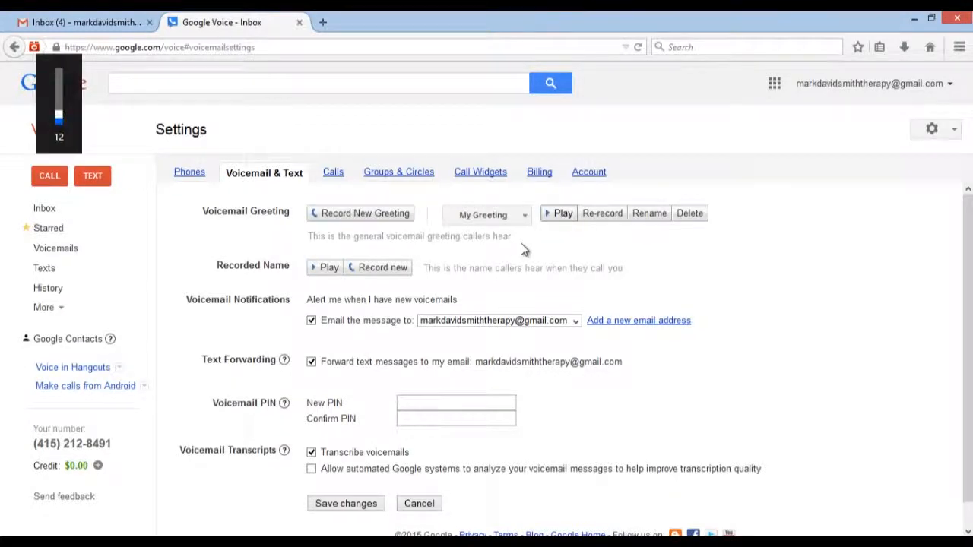
pyautogui.press('XF86AudioRaiseVolume')
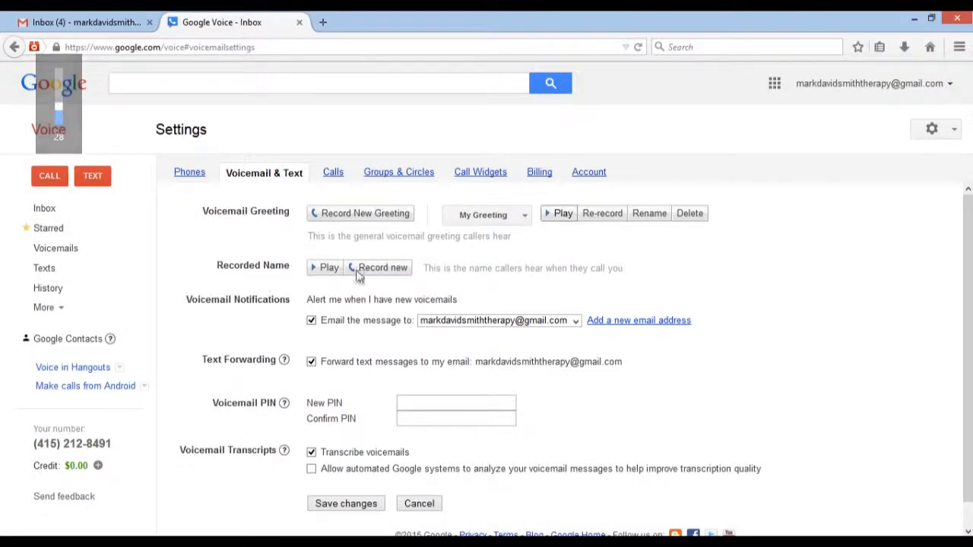
pyautogui.scroll(-1, 492, 308)
pyautogui.scroll(-1, 492, 307)
pyautogui.click(346, 479)
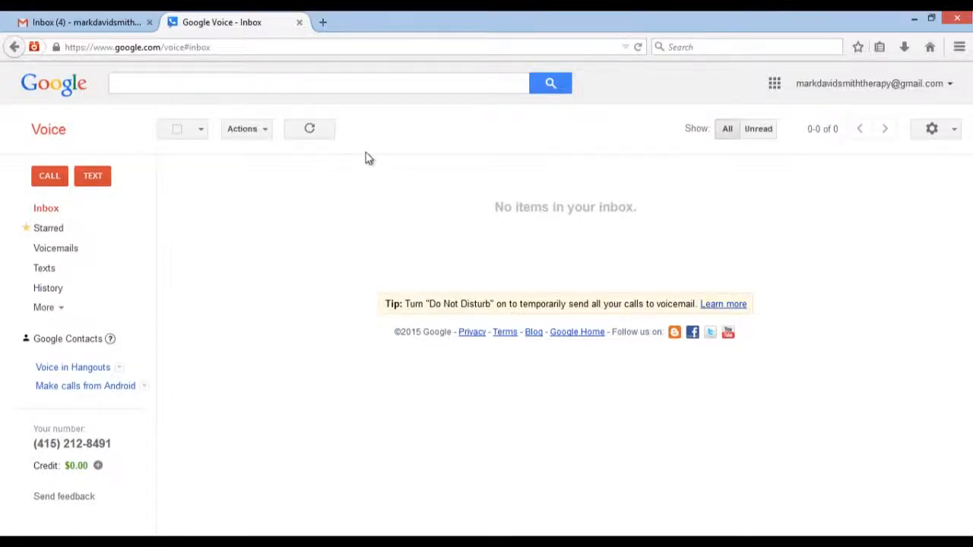
pyautogui.click(932, 128)
# - On the Calls tab set Call Screening to Off and have missed calls placed in the inbox and emailed
pyautogui.click(916, 156)
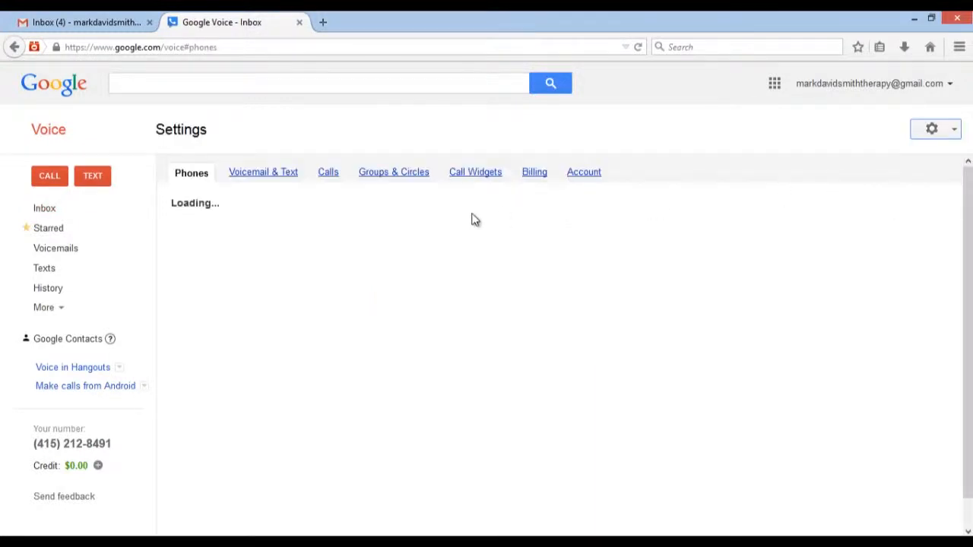
pyautogui.click(274, 172)
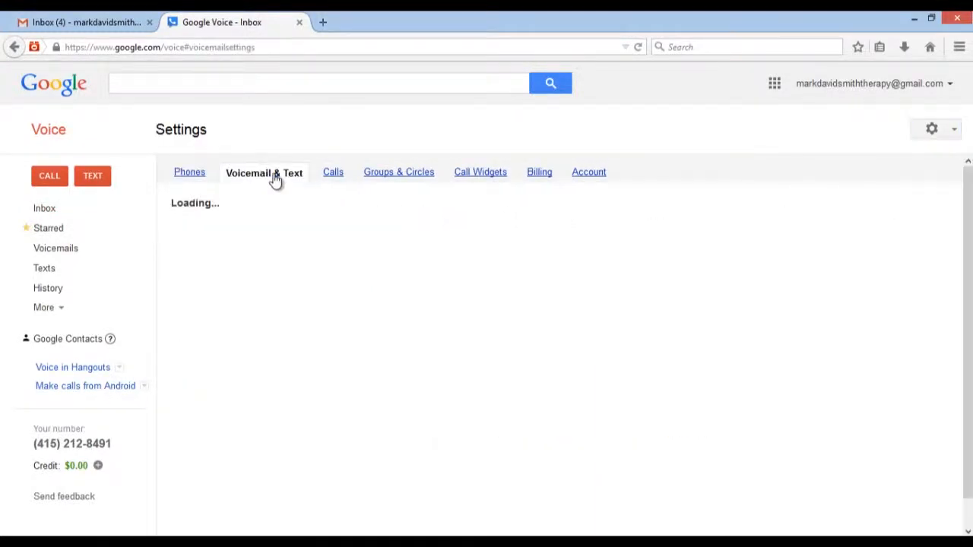
pyautogui.scroll(1, 317, 309)
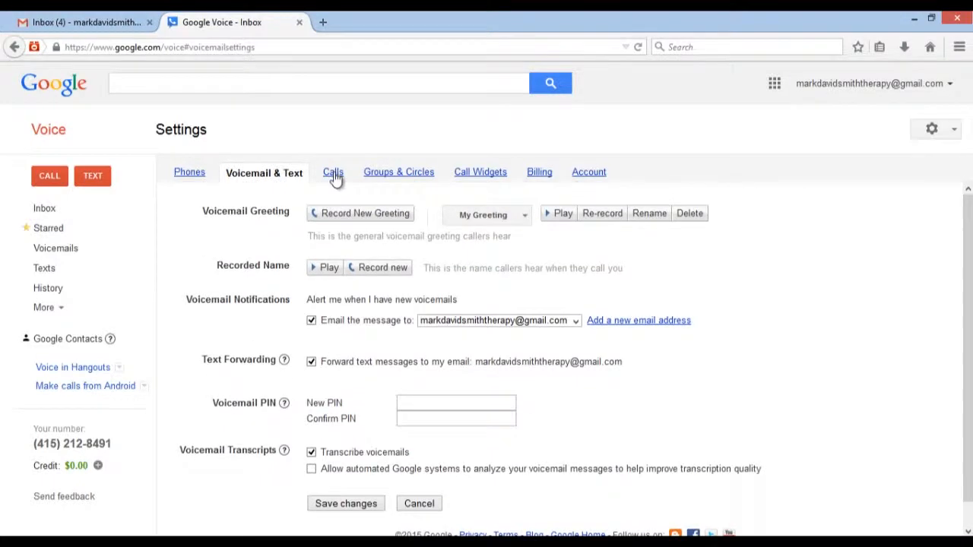
pyautogui.click(333, 172)
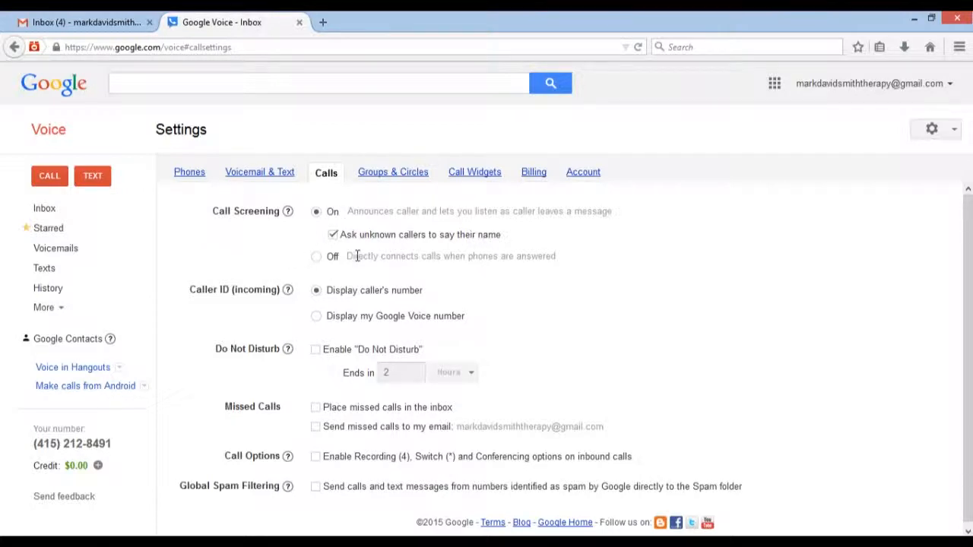
pyautogui.click(317, 258)
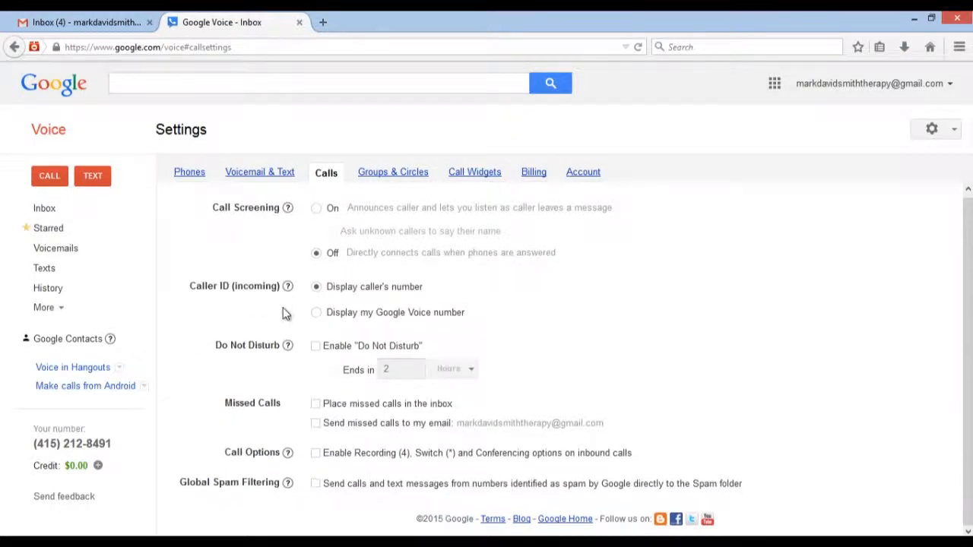
pyautogui.click(316, 404)
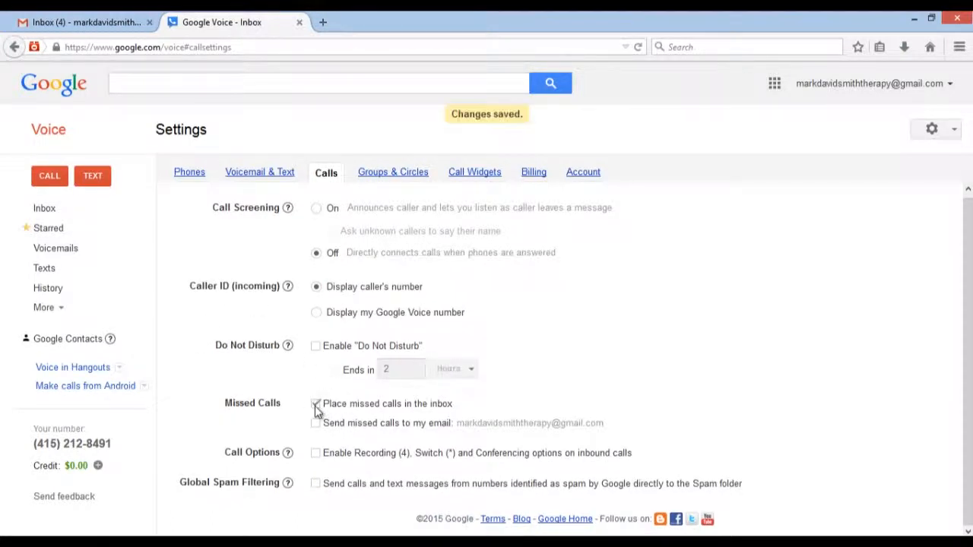
pyautogui.click(315, 422)
pyautogui.click(189, 172)
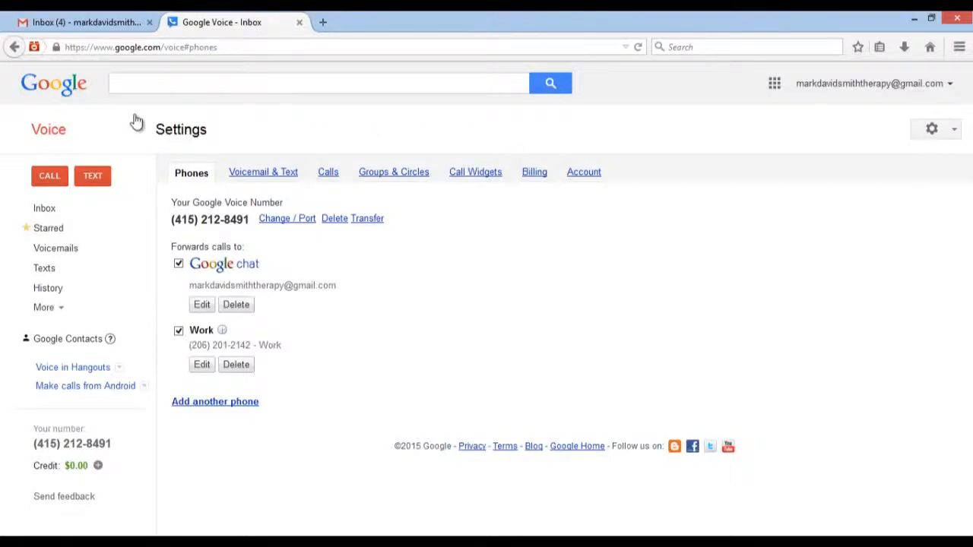
# - Add a call widget named My Website Call Widget with Google Talk unchecked, and save it
pyautogui.click(465, 178)
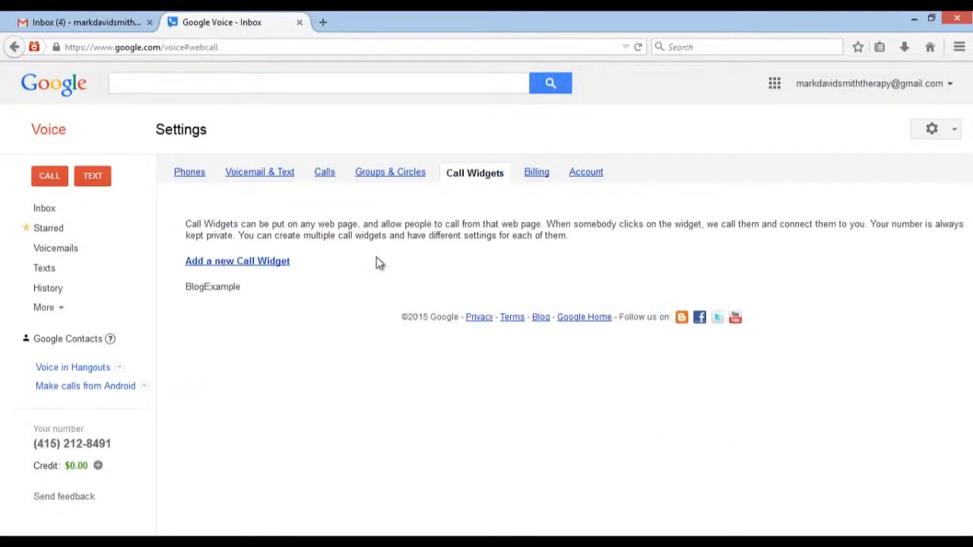
pyautogui.click(264, 265)
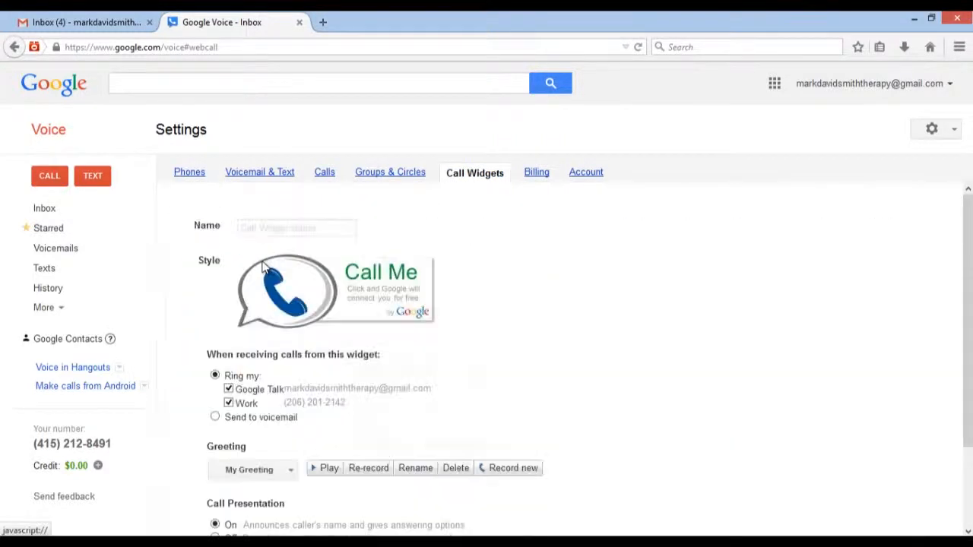
pyautogui.click(285, 227)
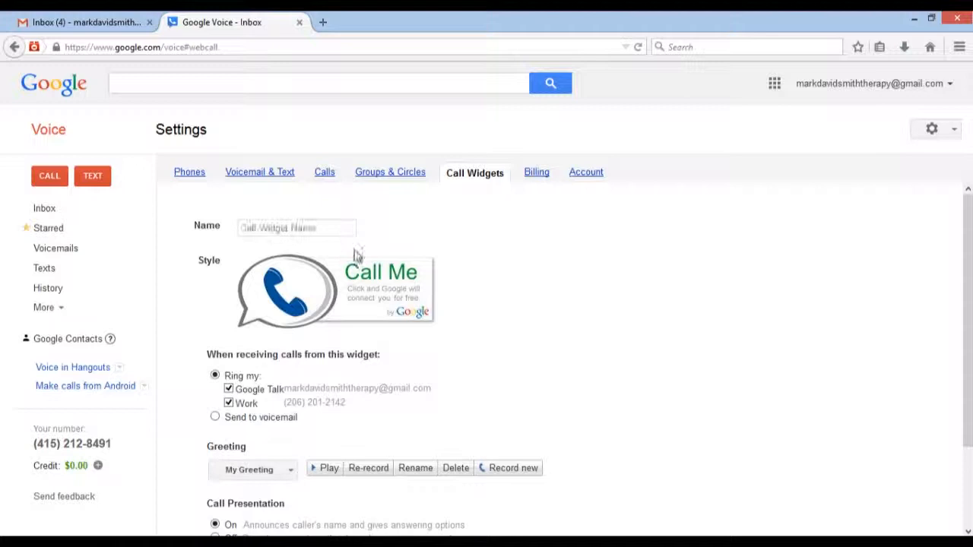
pyautogui.write('My Websi')
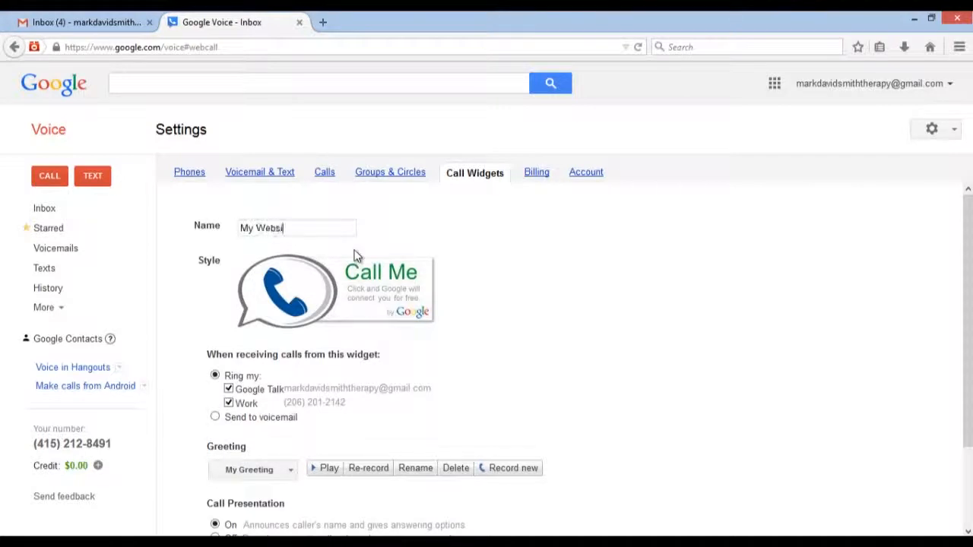
pyautogui.write('te Call Wided')
pyautogui.press('BackSpace')
pyautogui.press('BackSpace')
pyautogui.write('get')
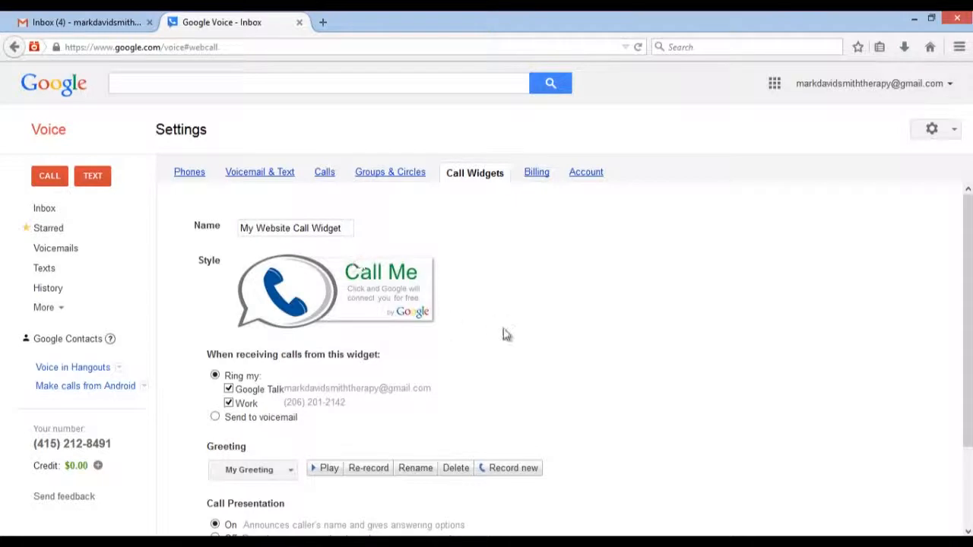
pyautogui.scroll(-1, 501, 327)
pyautogui.scroll(-1, 501, 328)
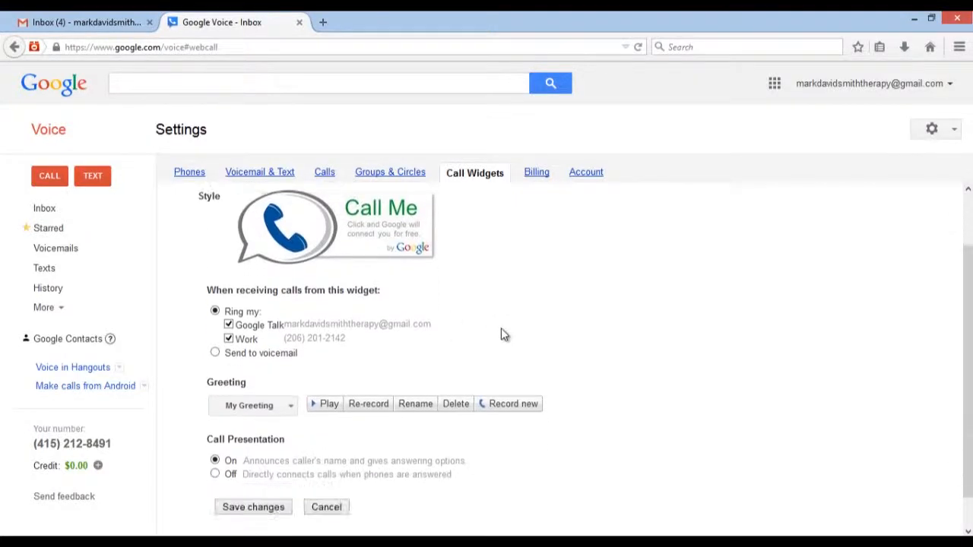
pyautogui.click(228, 325)
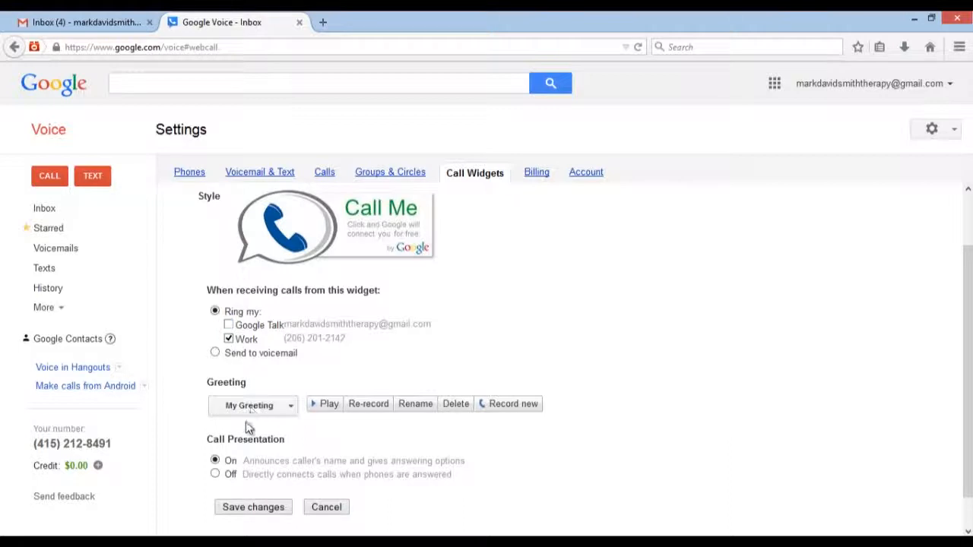
pyautogui.click(253, 507)
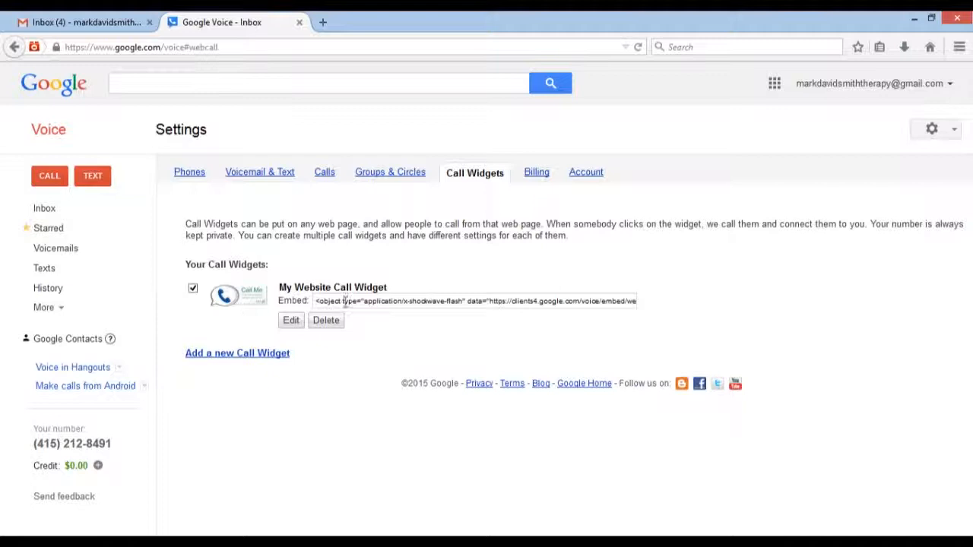
# - Select the widget's embed code and copy it for the website
pyautogui.click(384, 301)
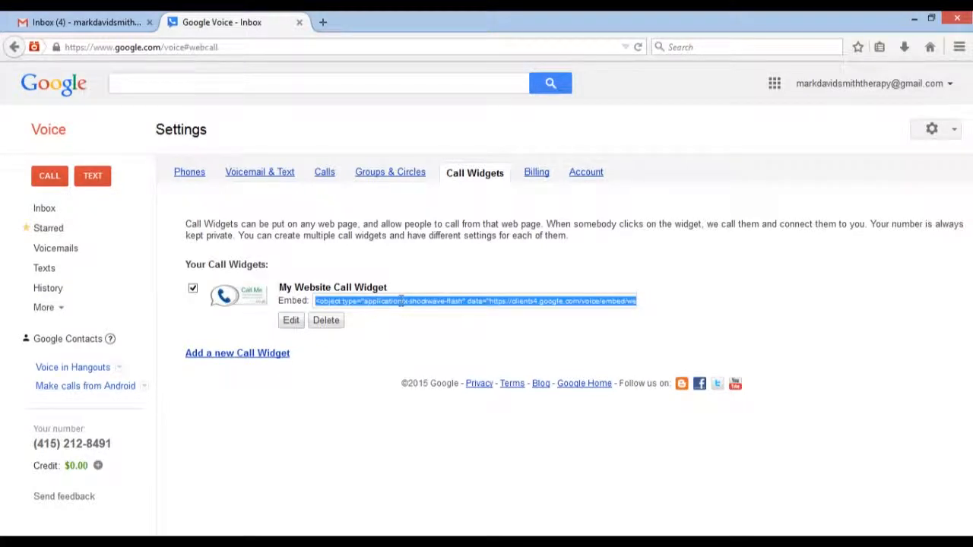
pyautogui.rightClick(401, 302)
pyautogui.click(436, 350)
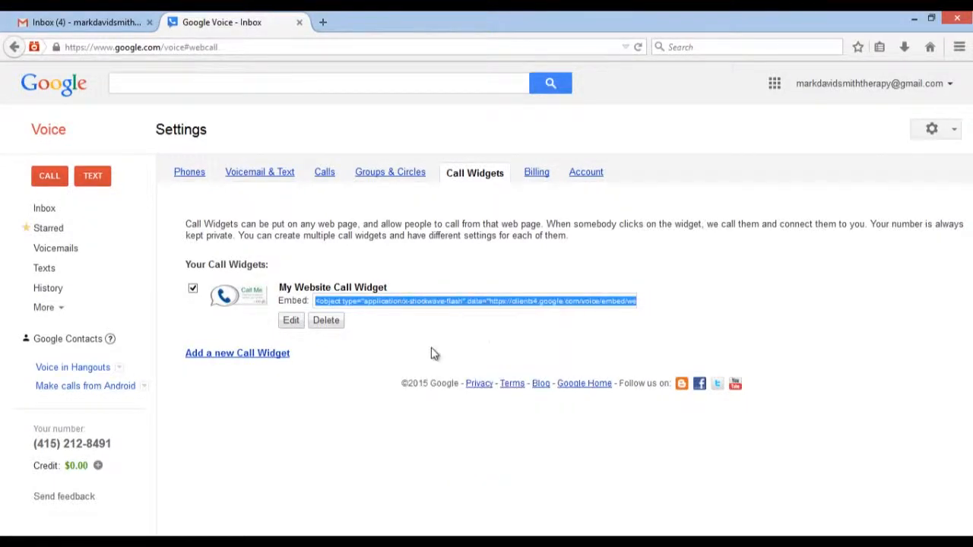